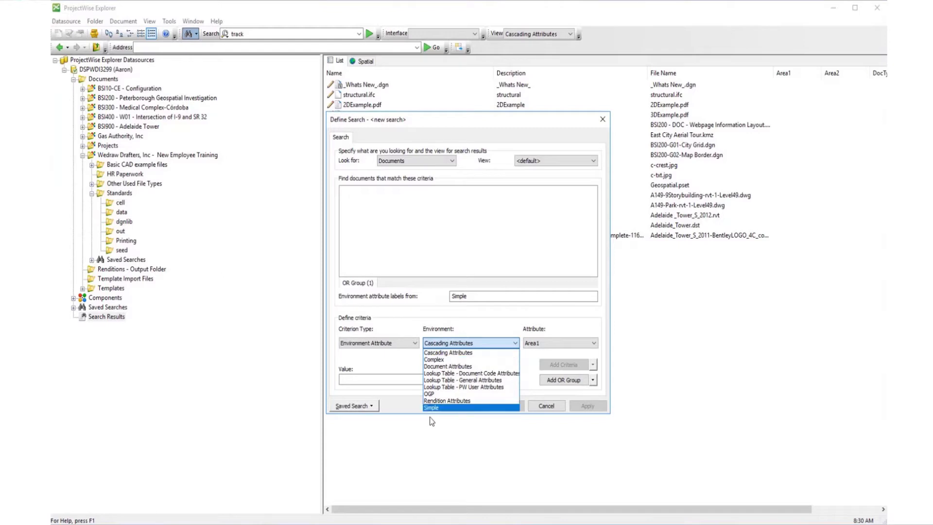
- Add an environment attribute criterion from the Simple environment with Document Type set to NULL
click(436, 408)
click(539, 344)
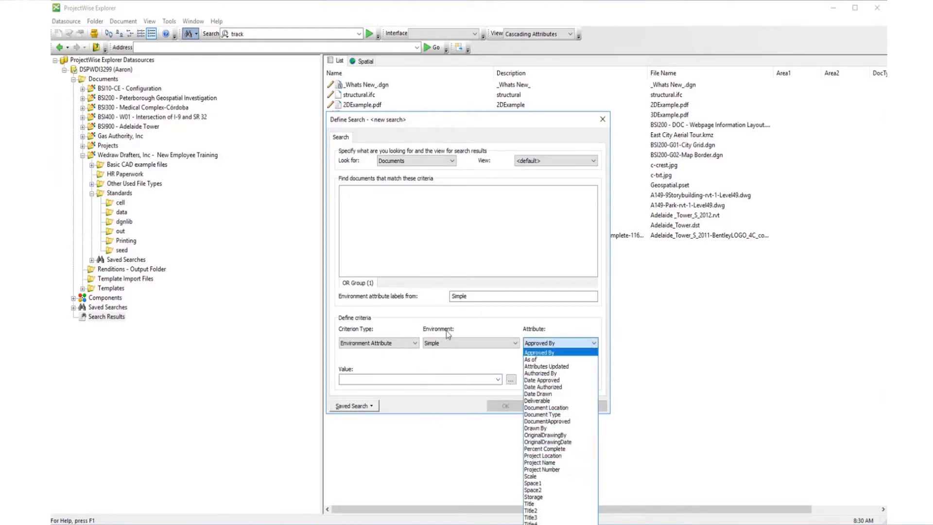
click(503, 357)
click(559, 343)
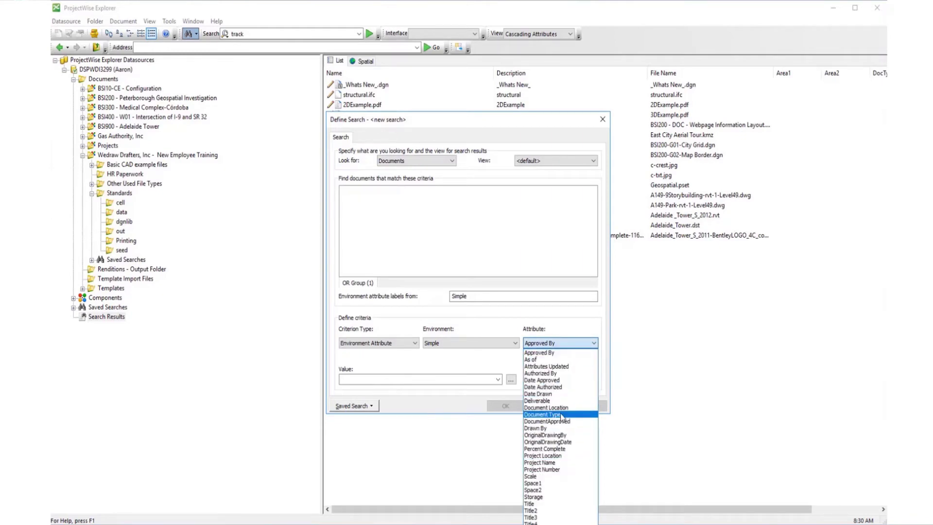
key(Escape)
click(465, 380)
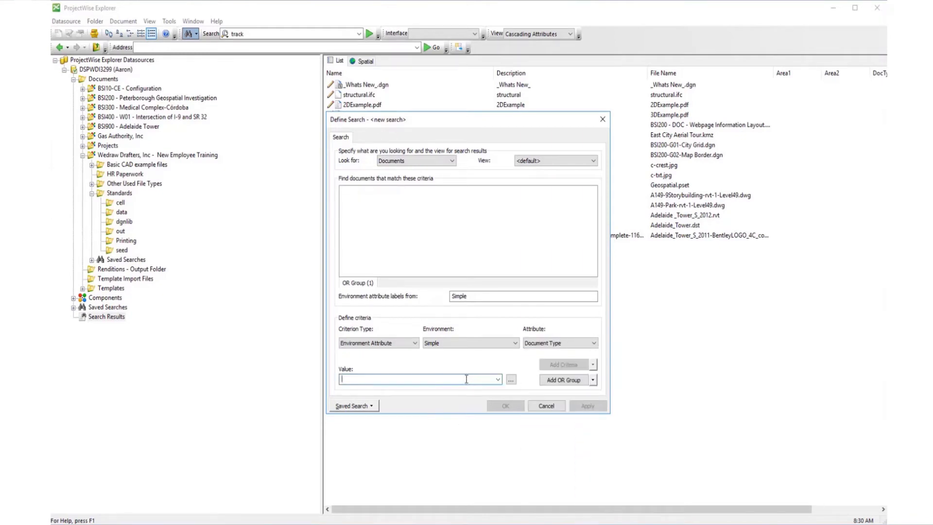
text(NULL)
click(564, 365)
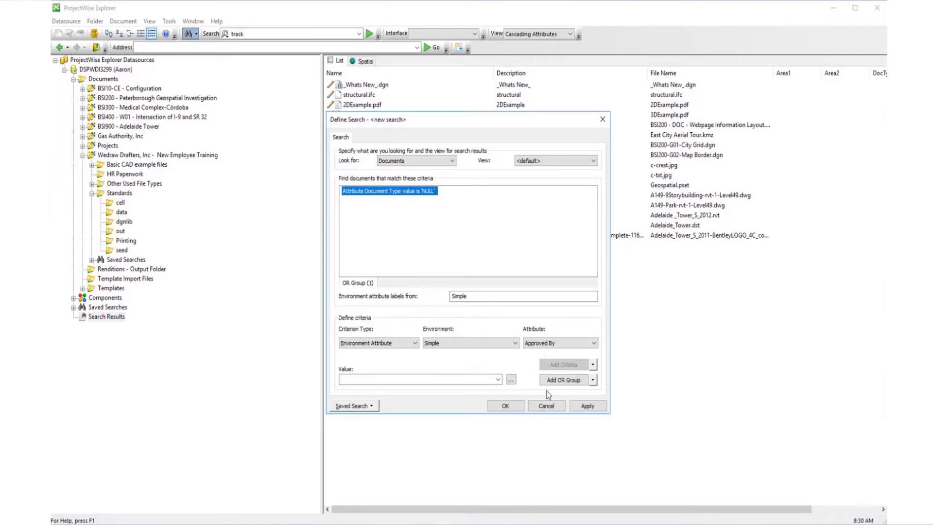
- Run the Document Type search, uncover the results behind the search definition, and close the definition
click(596, 410)
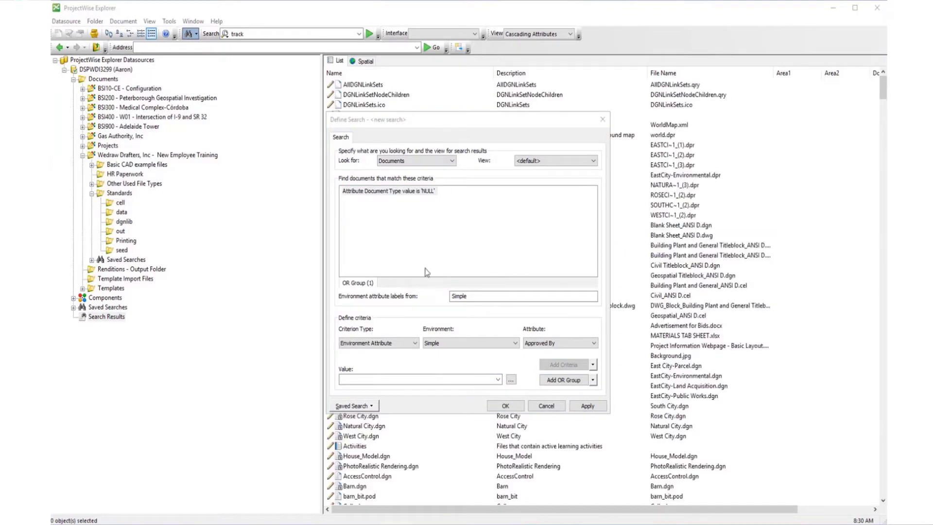
click(398, 116)
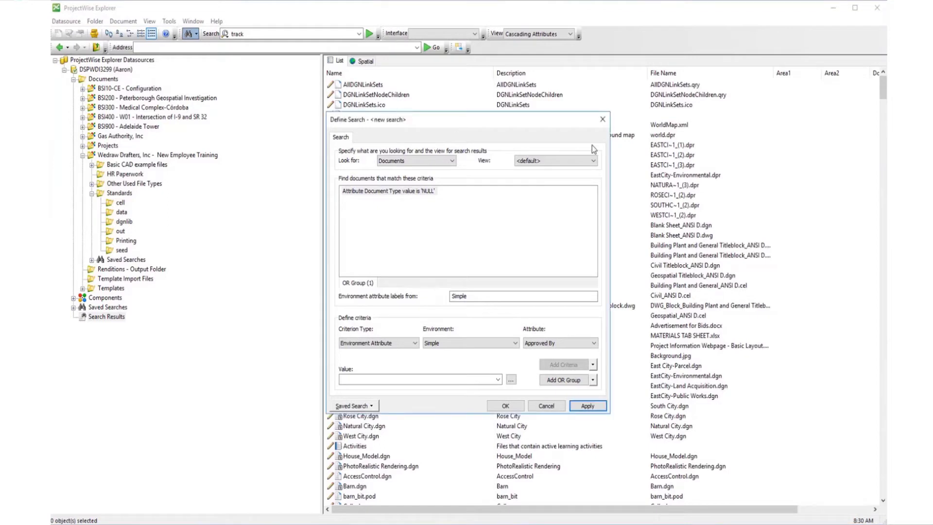
drag(401, 121, 513, 143)
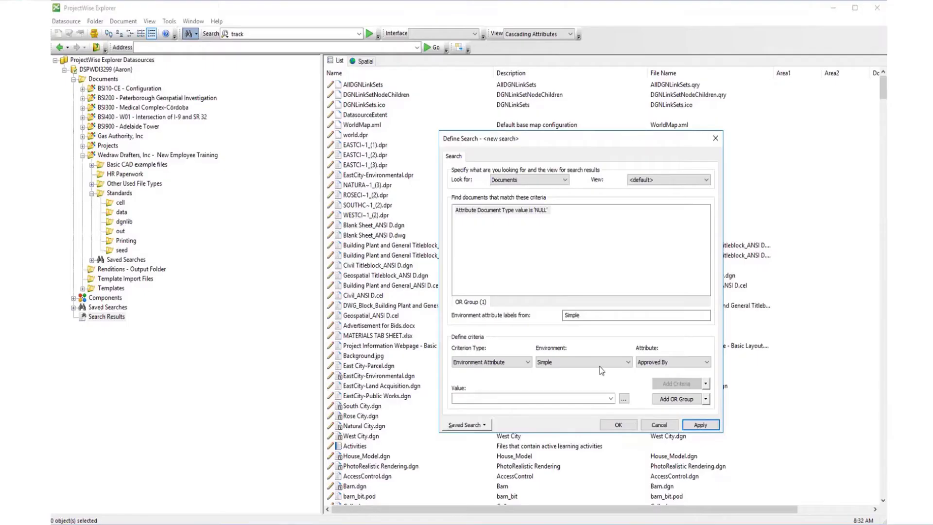
click(664, 426)
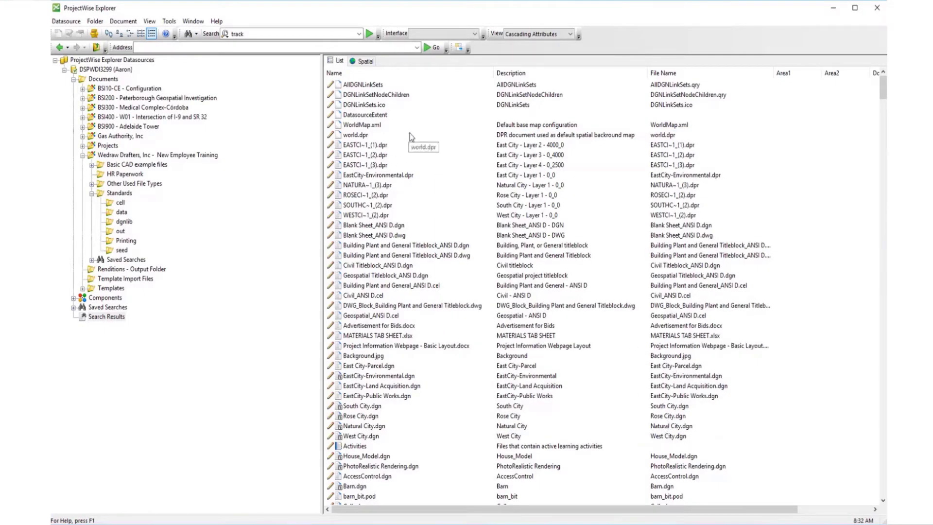
- Start a new Search Builder search from the DSPWDI3299 datasource
click(96, 72)
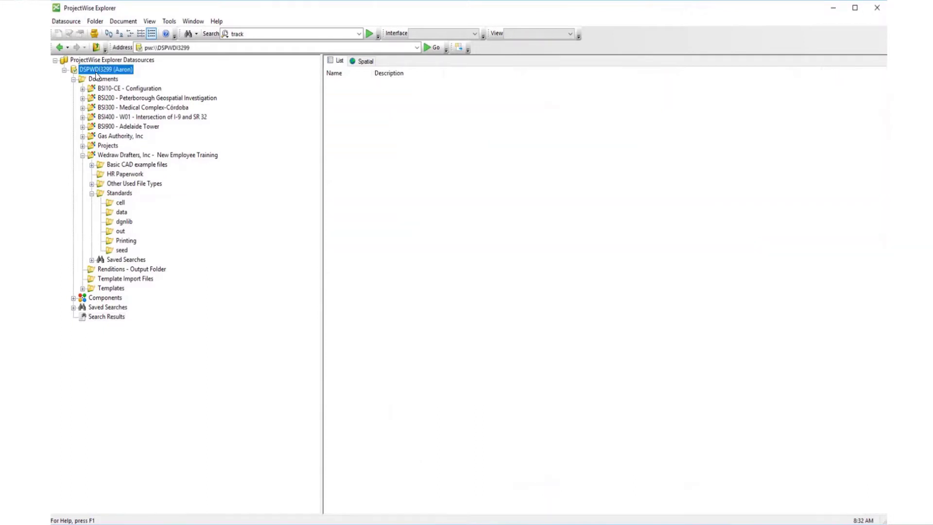
click(186, 35)
click(420, 258)
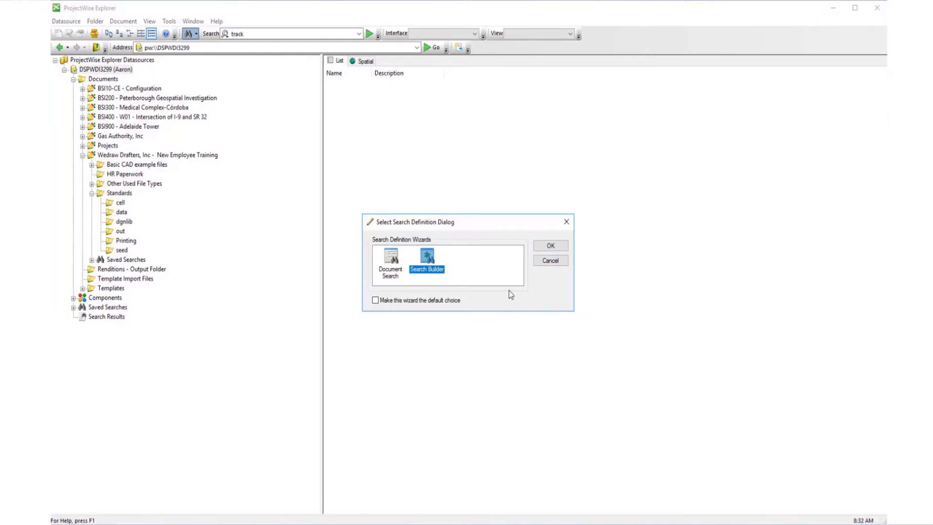
click(561, 247)
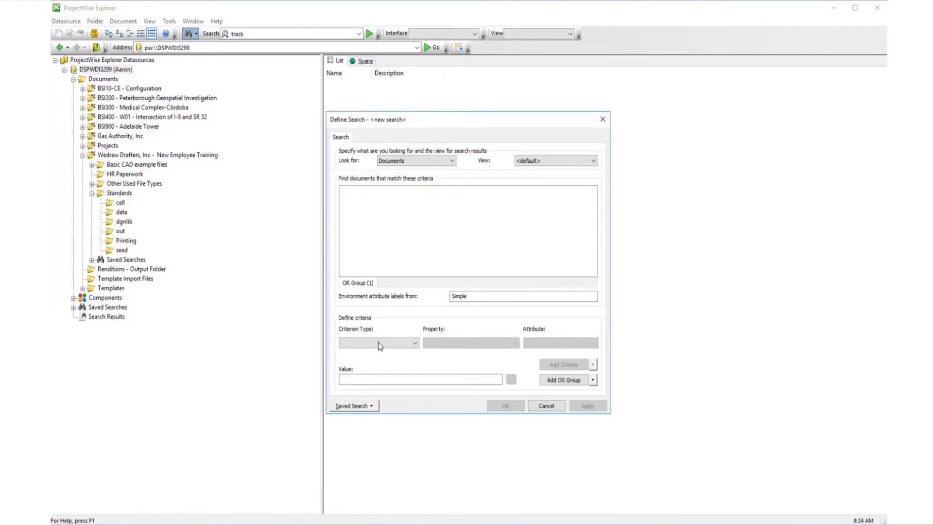
- Add a Full Text criterion on ProjectWise Attributes, including all words, with the value Model
click(378, 342)
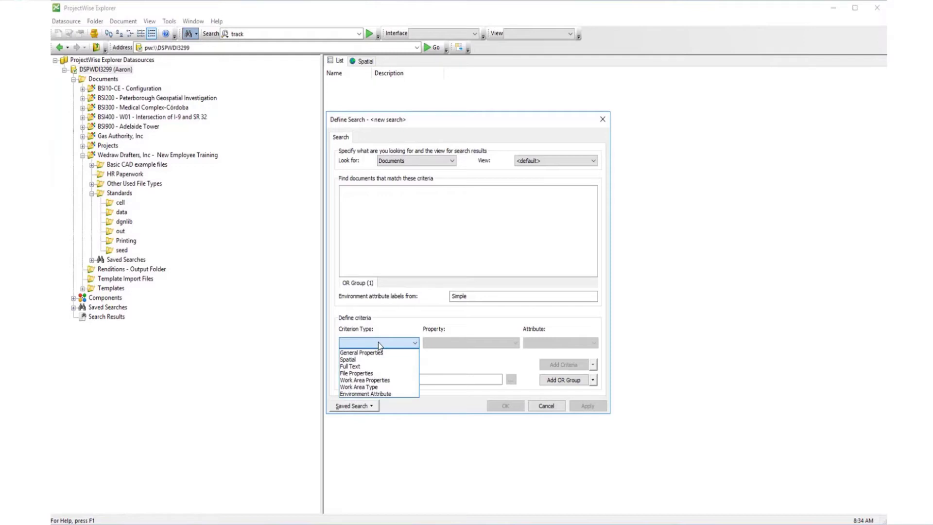
click(355, 367)
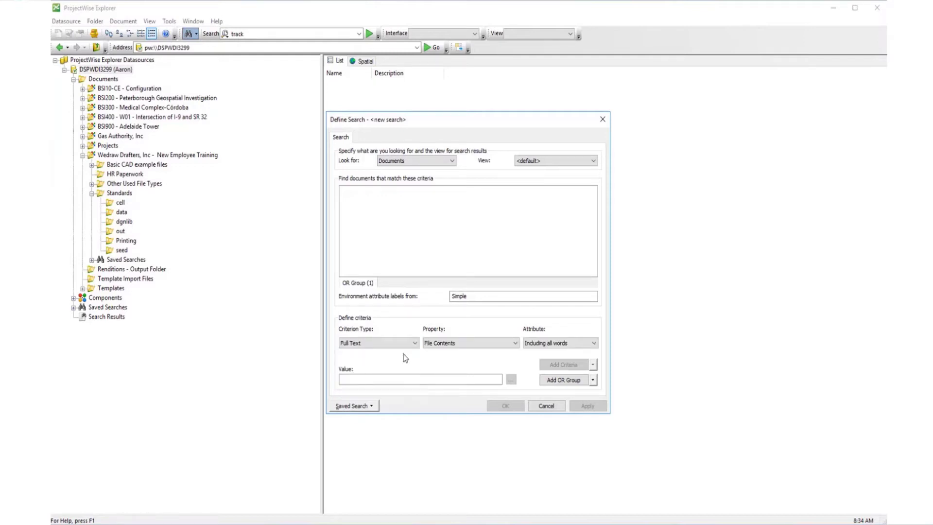
click(480, 346)
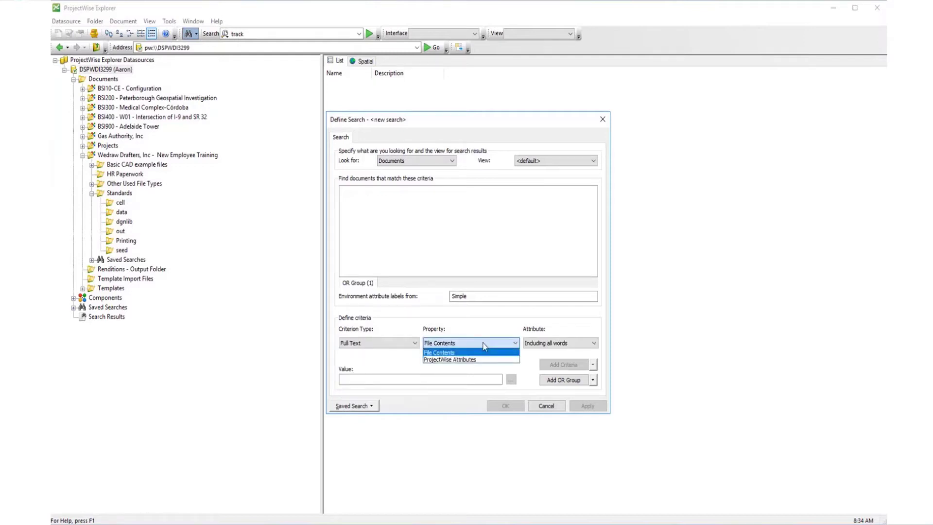
click(465, 361)
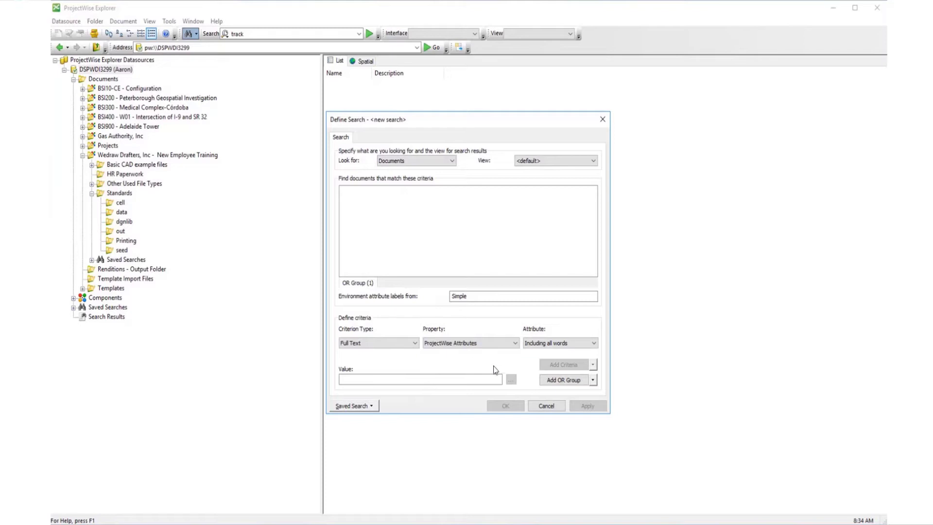
click(537, 346)
click(539, 346)
click(541, 346)
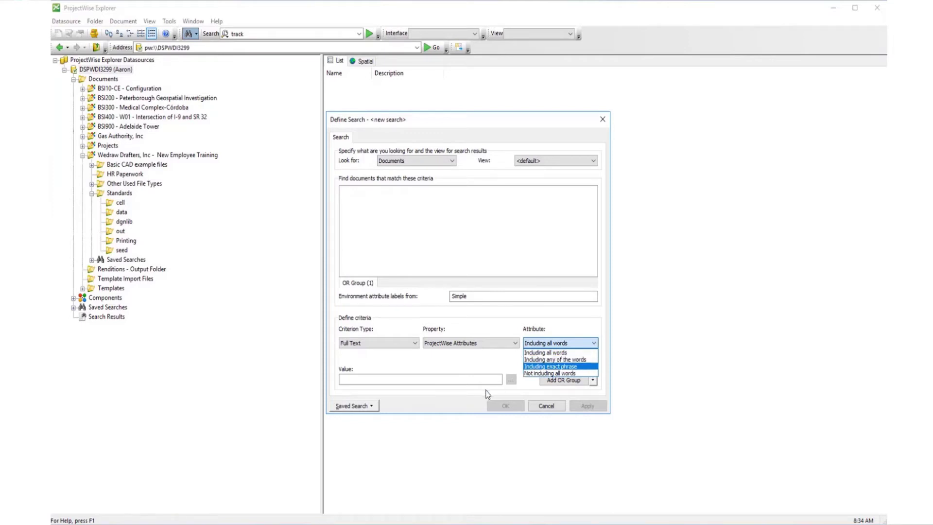
click(463, 379)
click(450, 380)
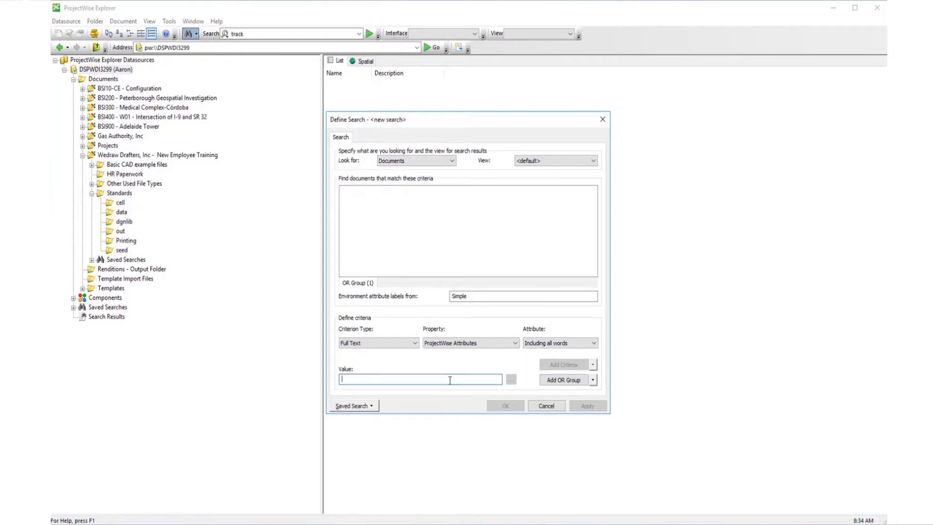
text(Model)
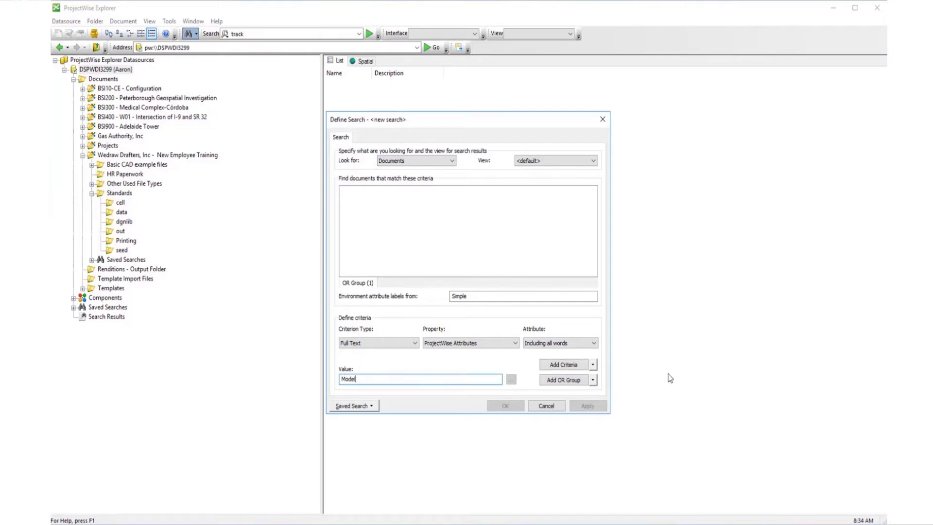
click(564, 364)
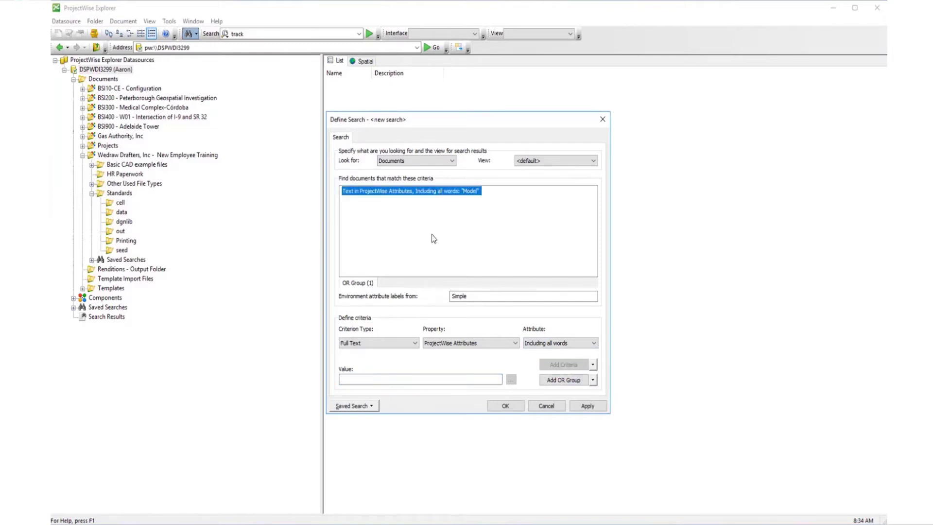
- Run the full-text search, uncover the document results, and close the search definition
click(594, 408)
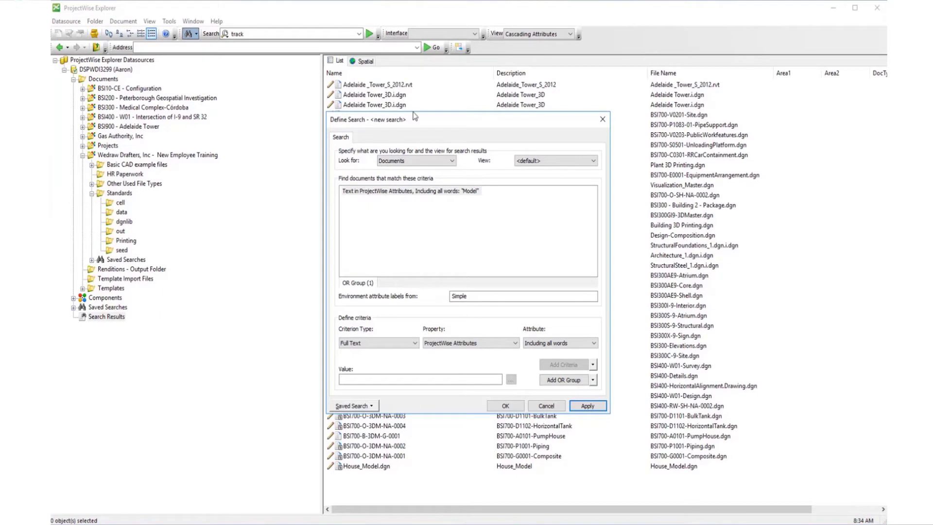
drag(475, 122, 739, 196)
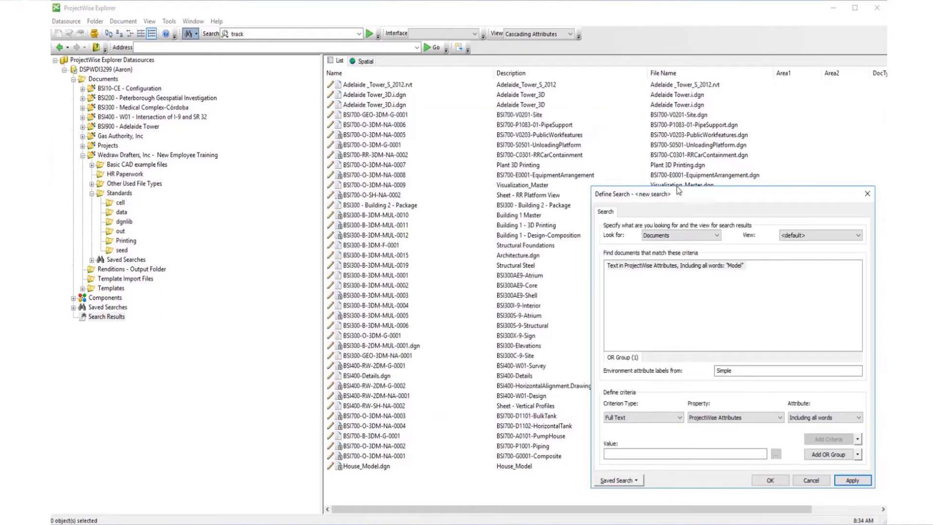
drag(673, 196, 548, 148)
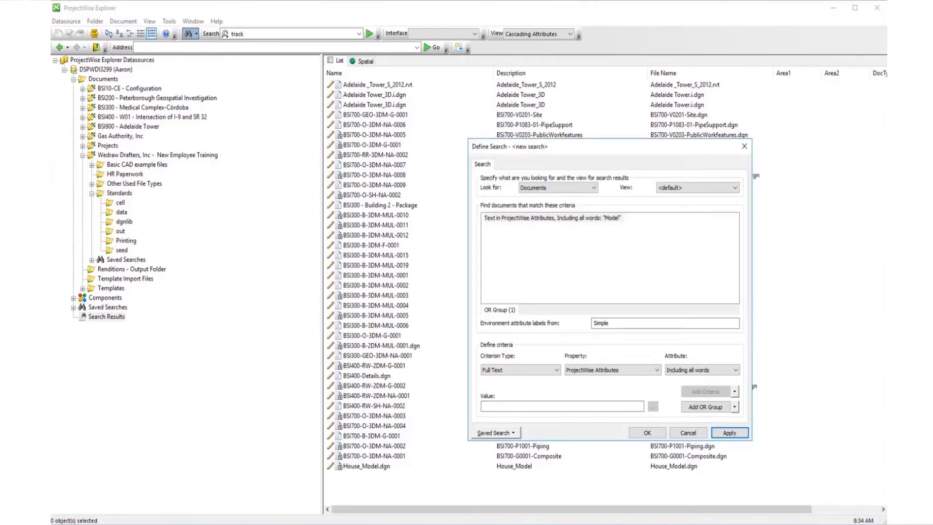
click(685, 433)
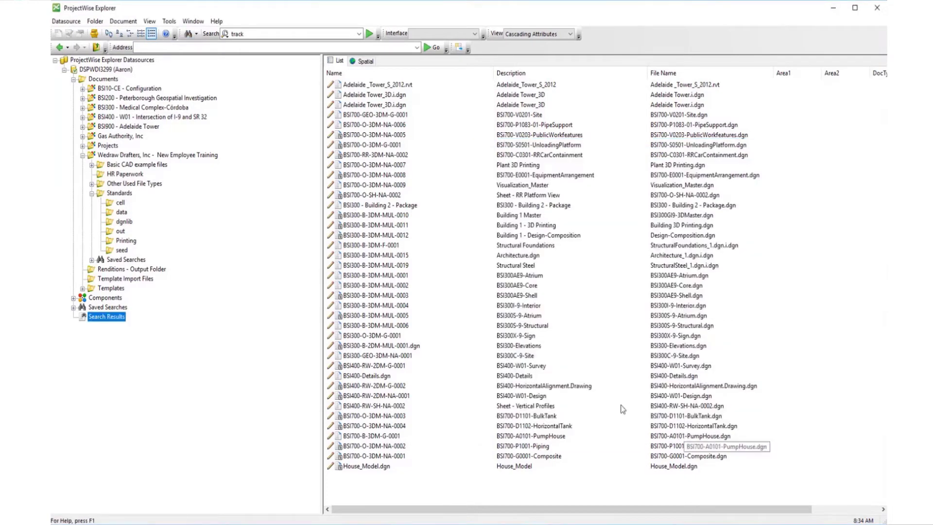
- Open the Document Search form at its full-text criteria
click(195, 34)
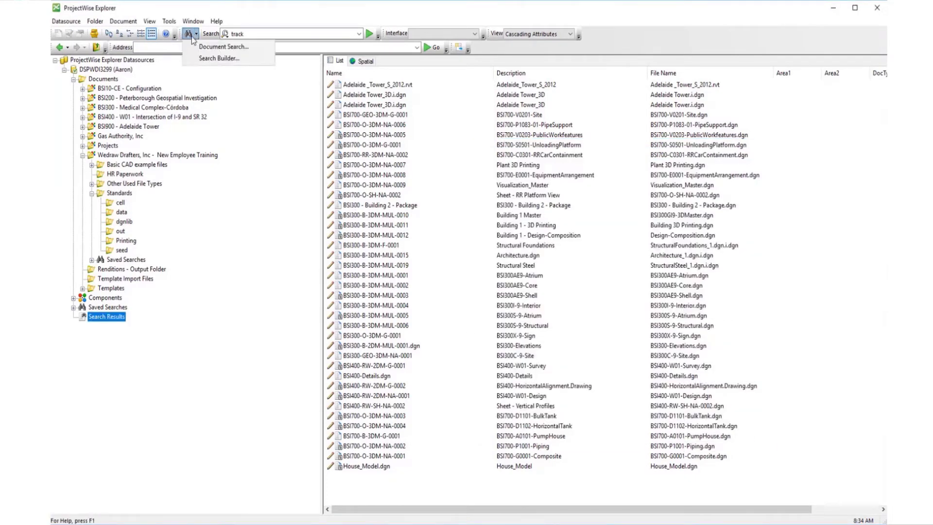
click(221, 47)
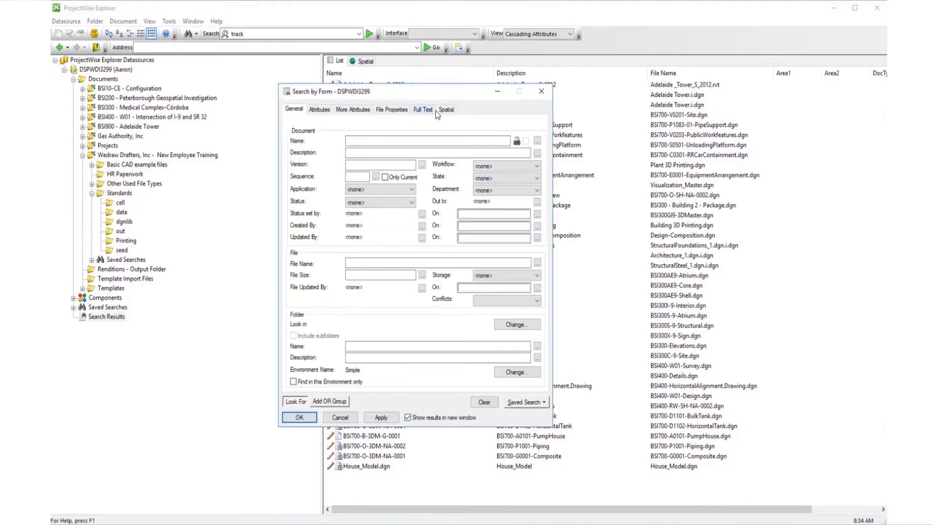
click(431, 109)
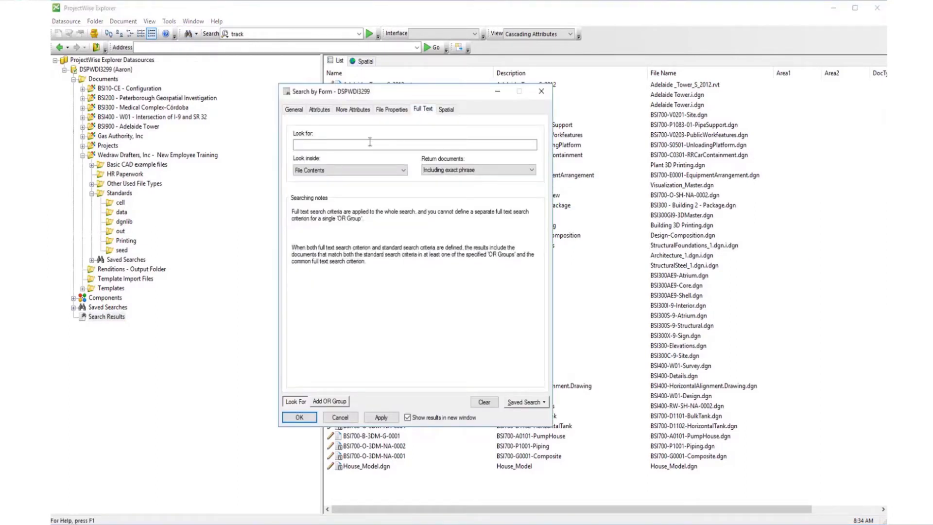
- Set the full-text search to look for Model inside ProjectWise Attributes and return documents including all words
click(363, 171)
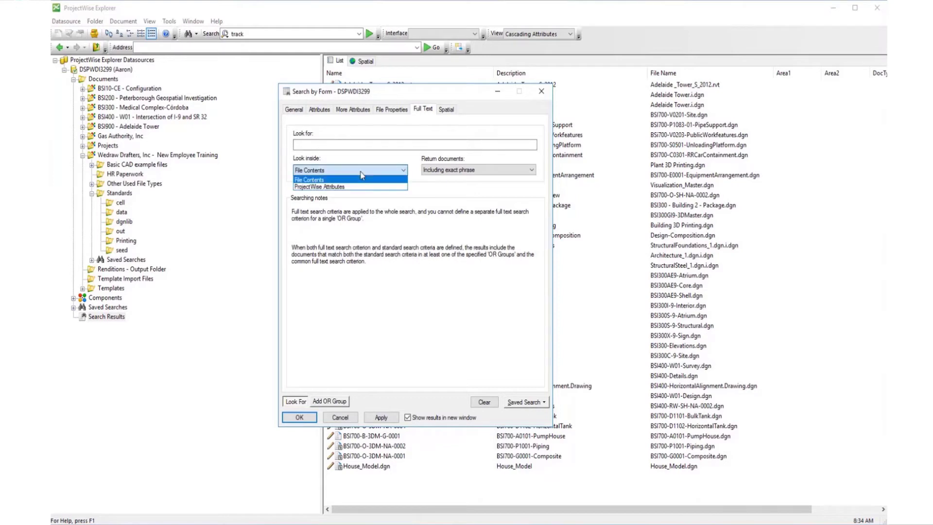
click(352, 186)
click(469, 170)
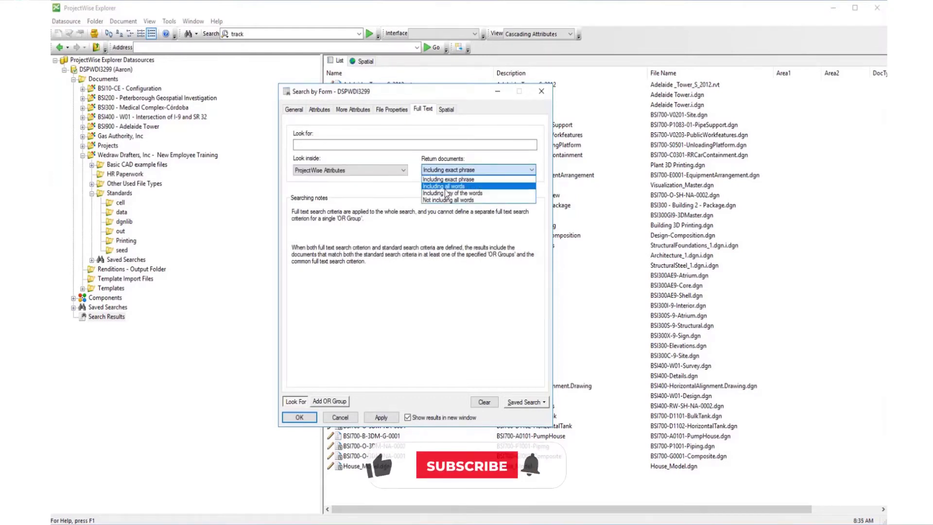
click(445, 186)
click(341, 144)
text(Mo)
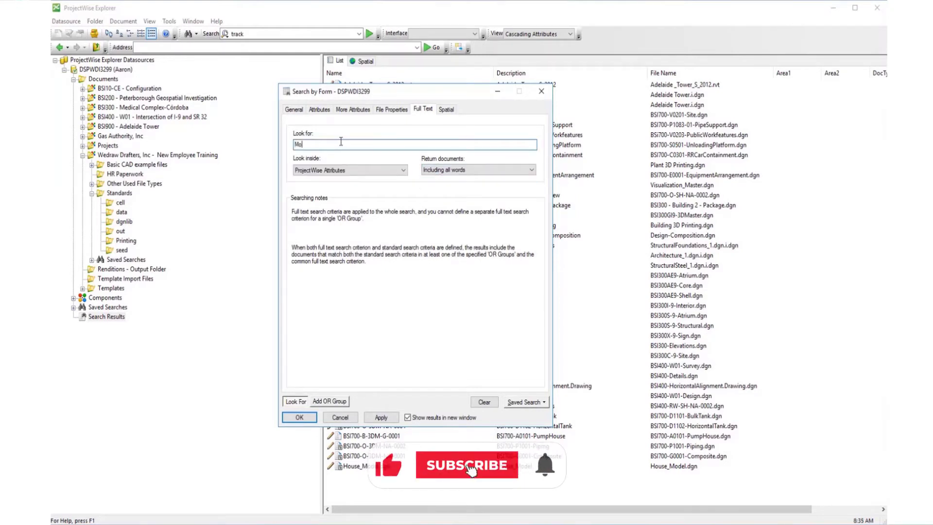
text(del)
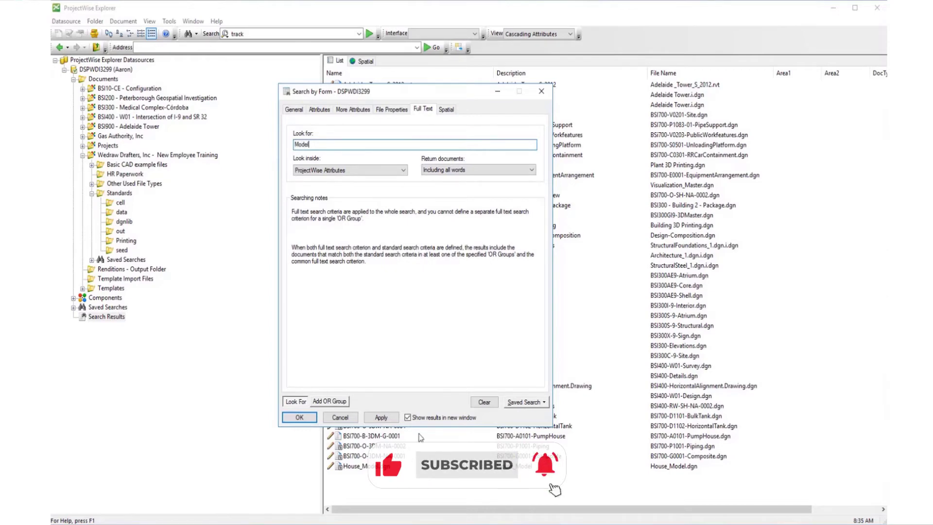
- Run the form search for Model and bring its separate results window to the front
click(381, 417)
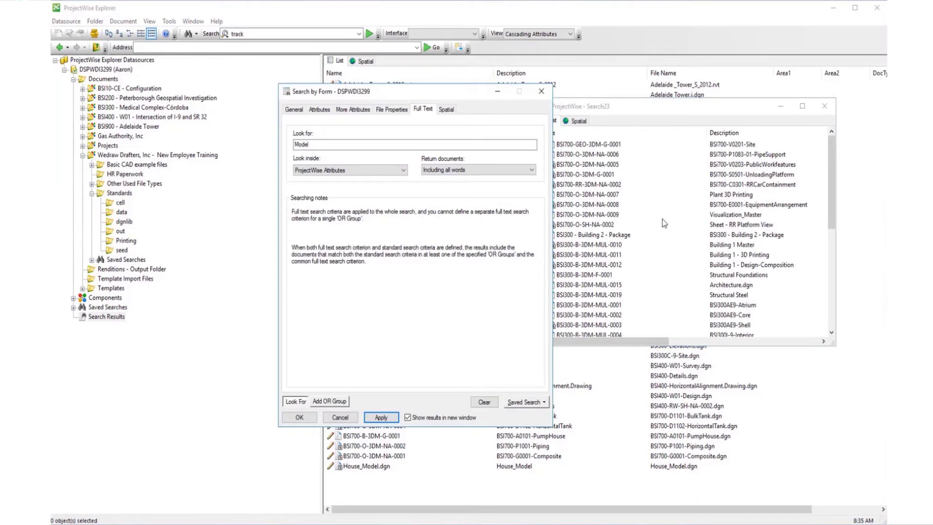
click(644, 106)
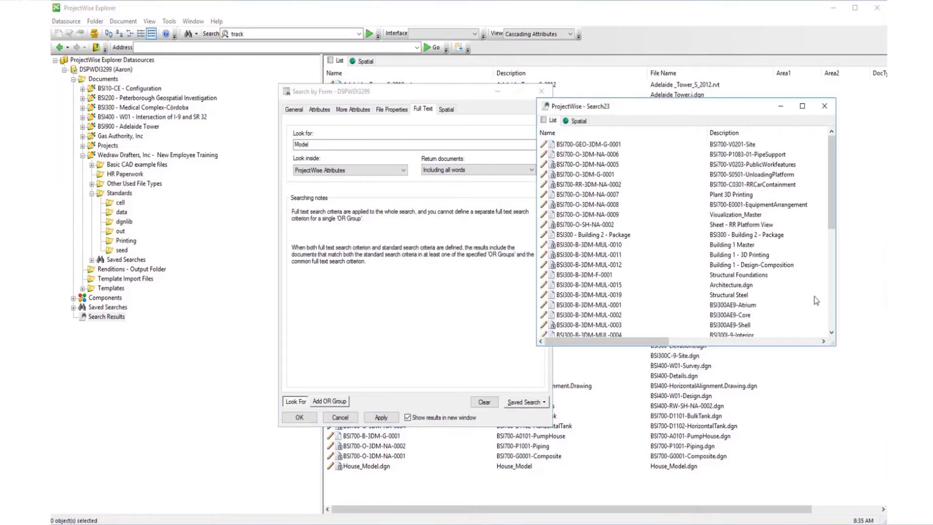
click(642, 133)
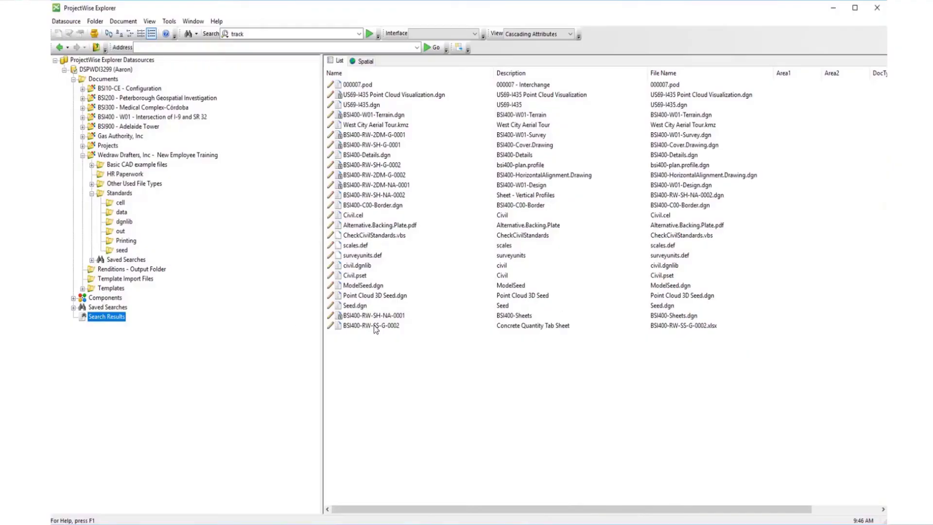
- Start another new search definition using the Search Builder
click(191, 33)
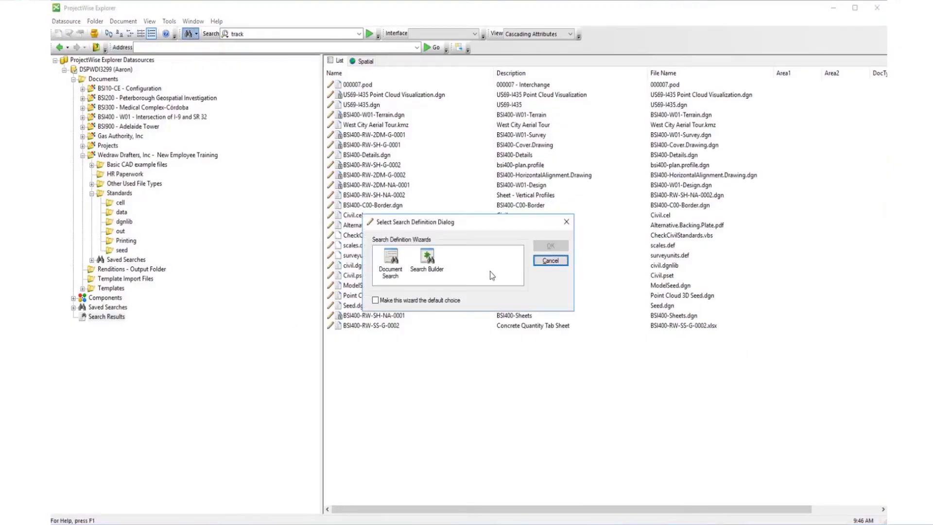
click(427, 258)
click(551, 246)
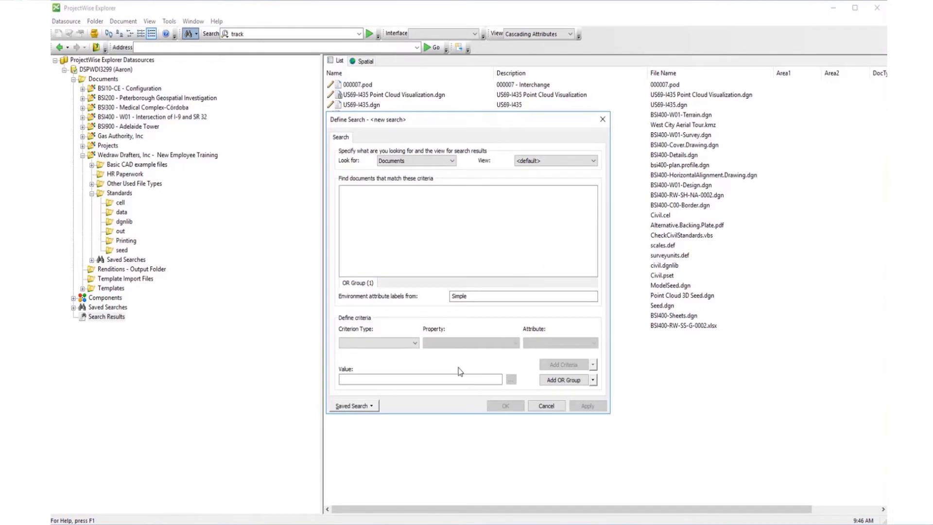
- Add a search criterion that limits documents to the Civil work area type
click(416, 342)
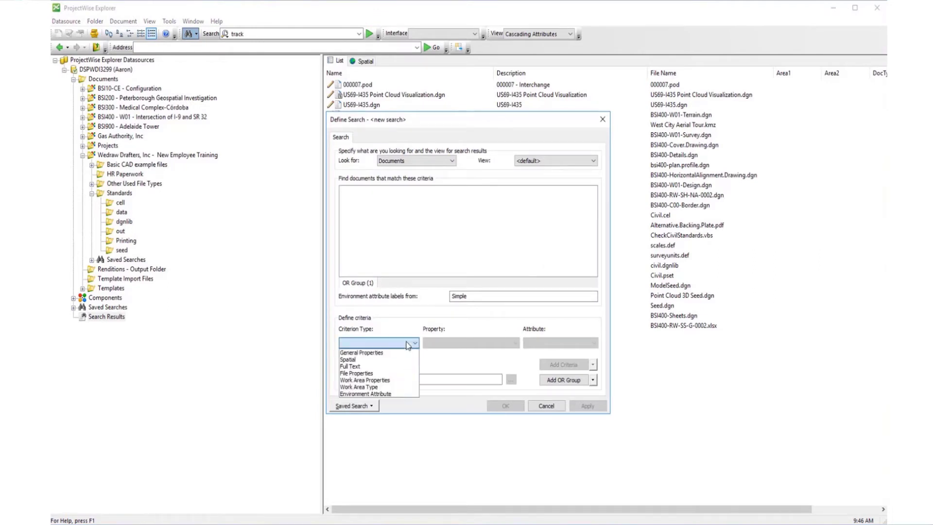
click(384, 389)
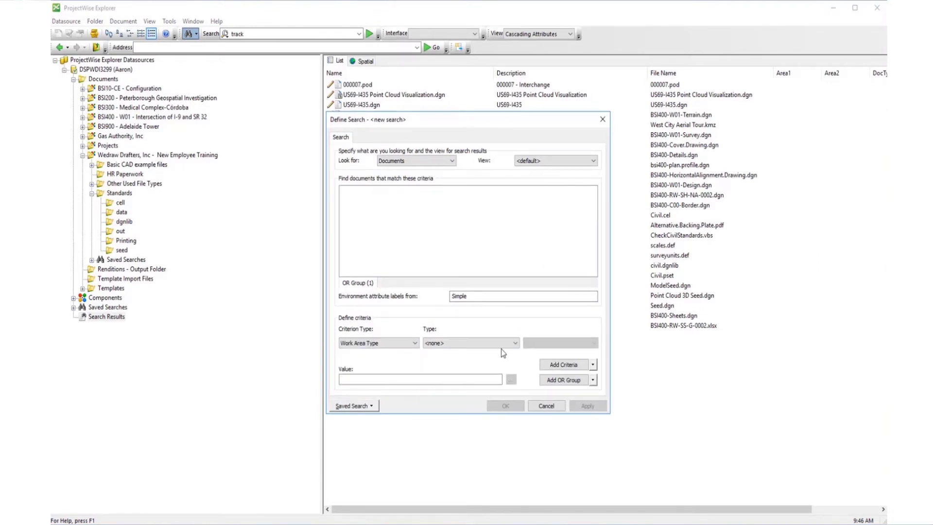
click(502, 346)
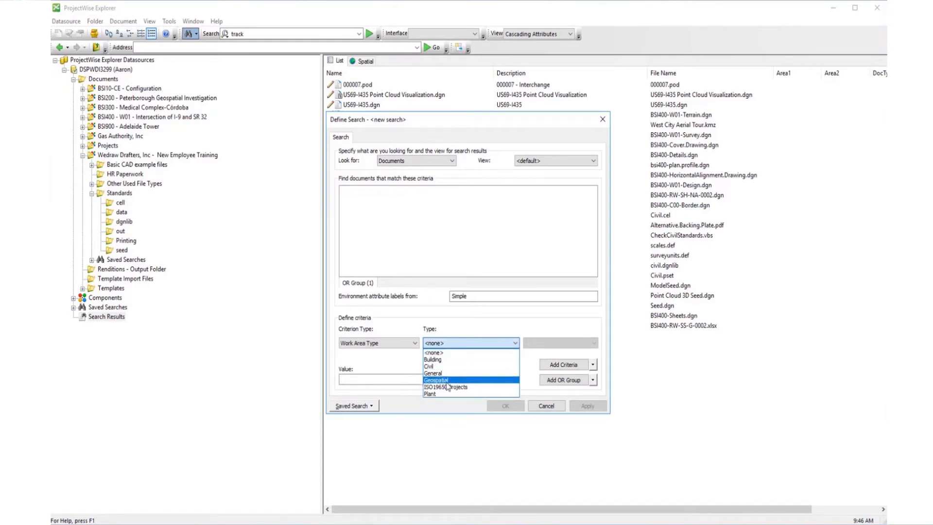
click(450, 367)
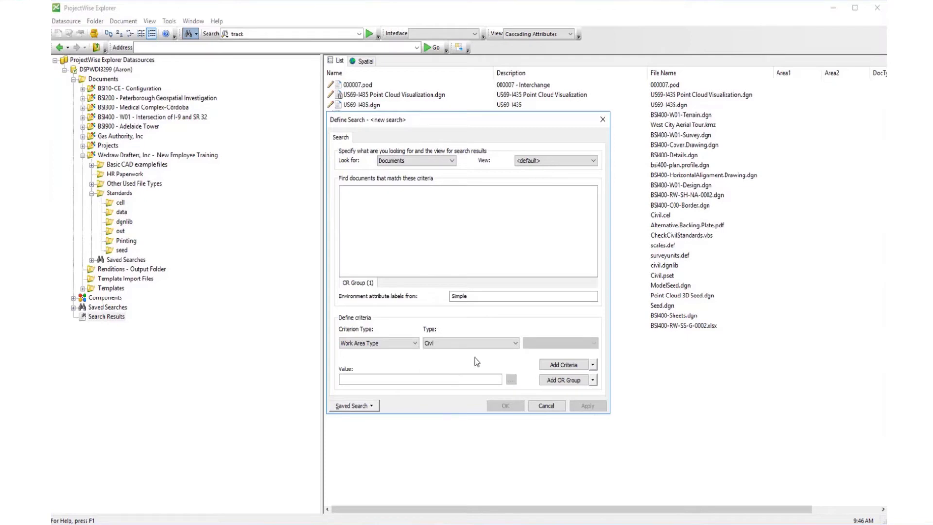
click(564, 365)
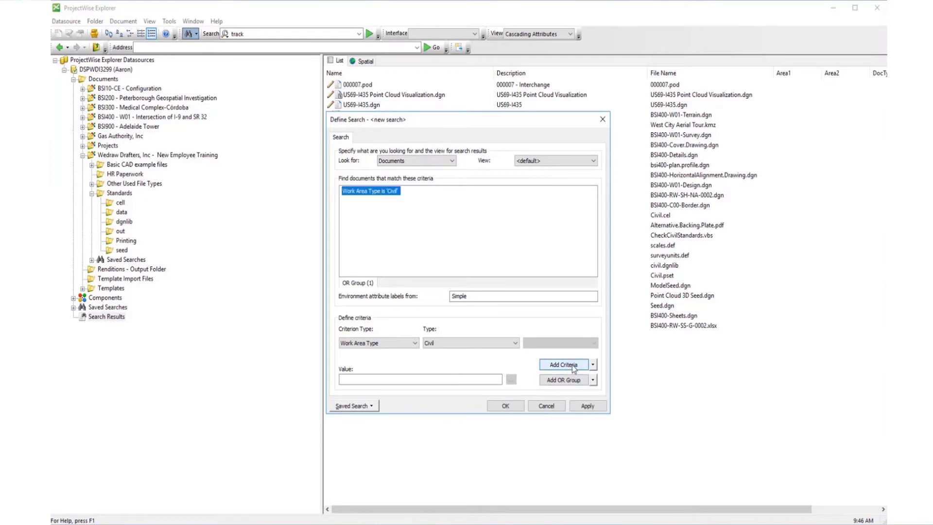
- Run the Civil work area type search, uncover the results list and close the search definition
click(593, 407)
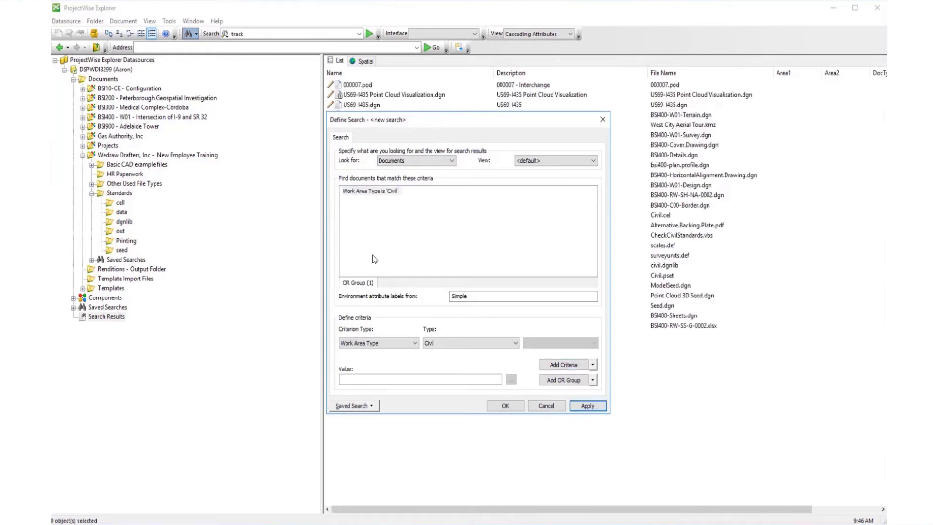
drag(519, 118, 316, 127)
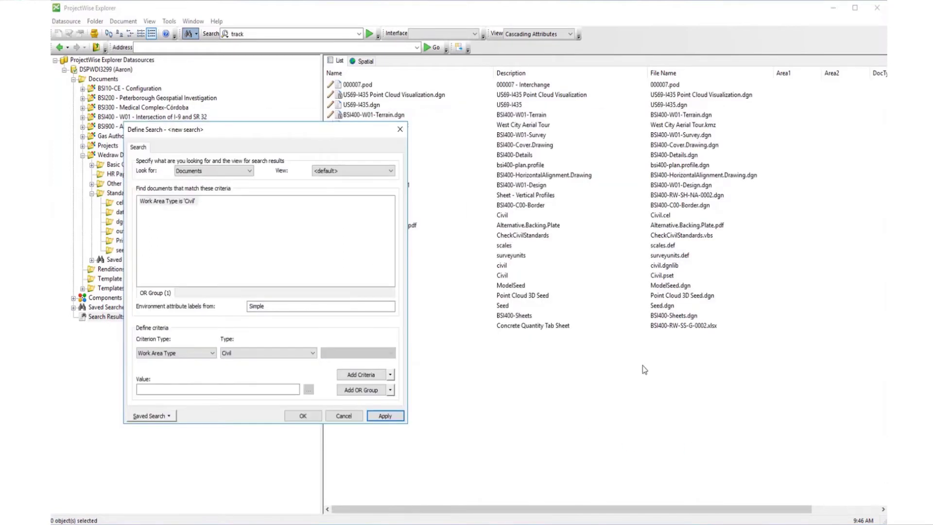
key(Escape)
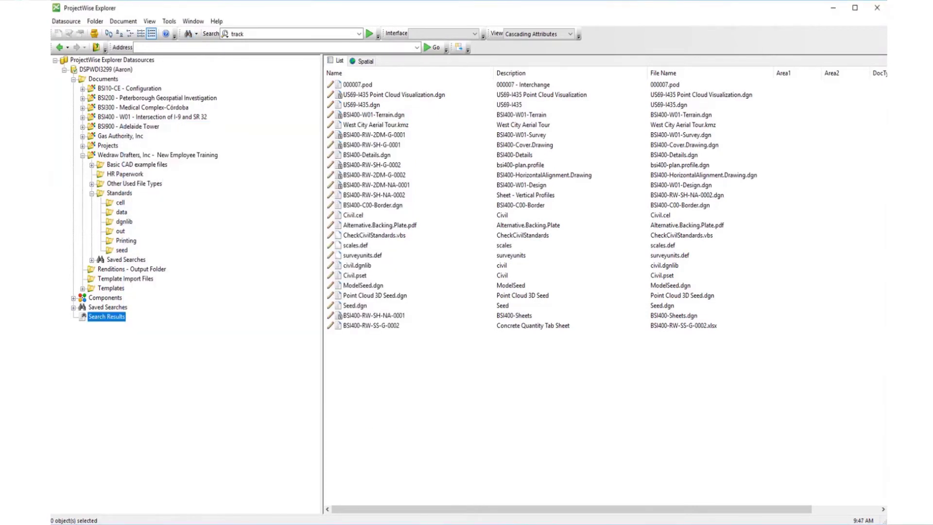
- Start a new search definition with the Search Builder
click(188, 33)
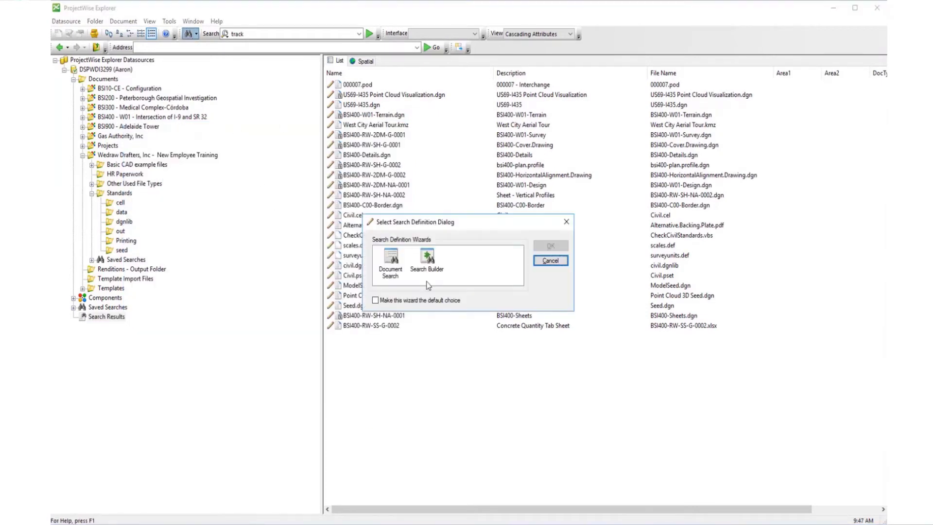
click(427, 259)
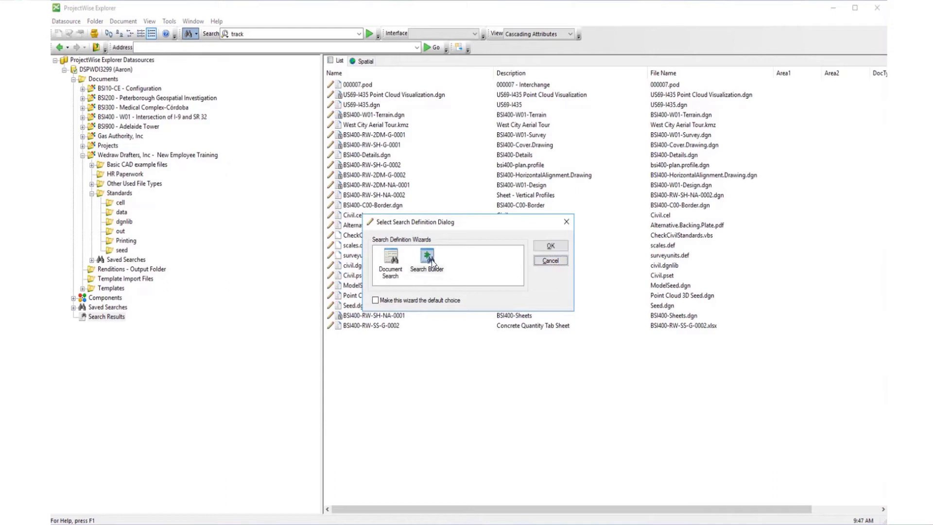
click(552, 246)
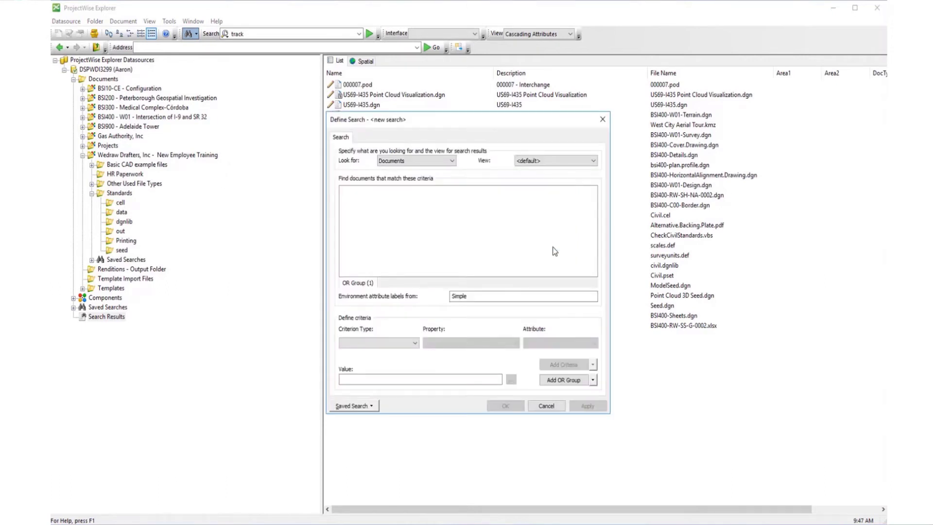
- Add a Work Area Properties criterion for the Geospatial type with Percent Complete set to 60
click(415, 343)
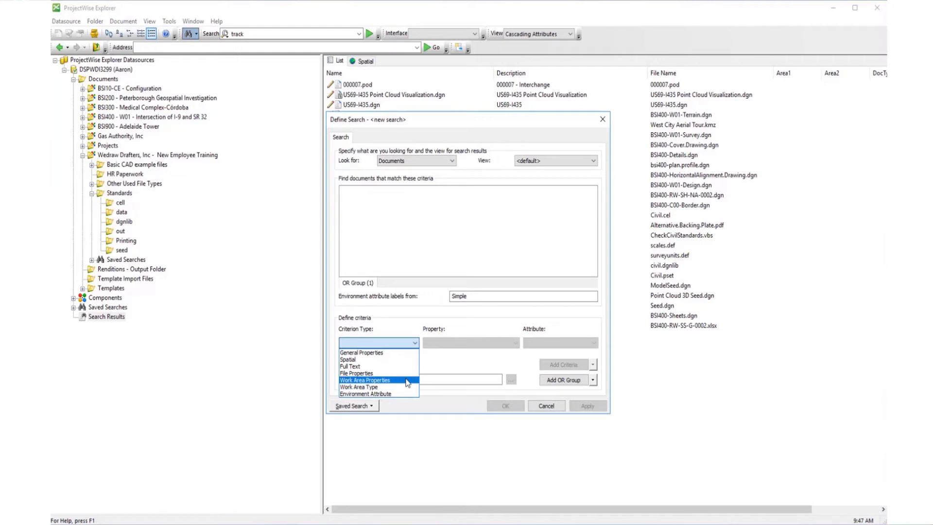
click(406, 381)
click(516, 343)
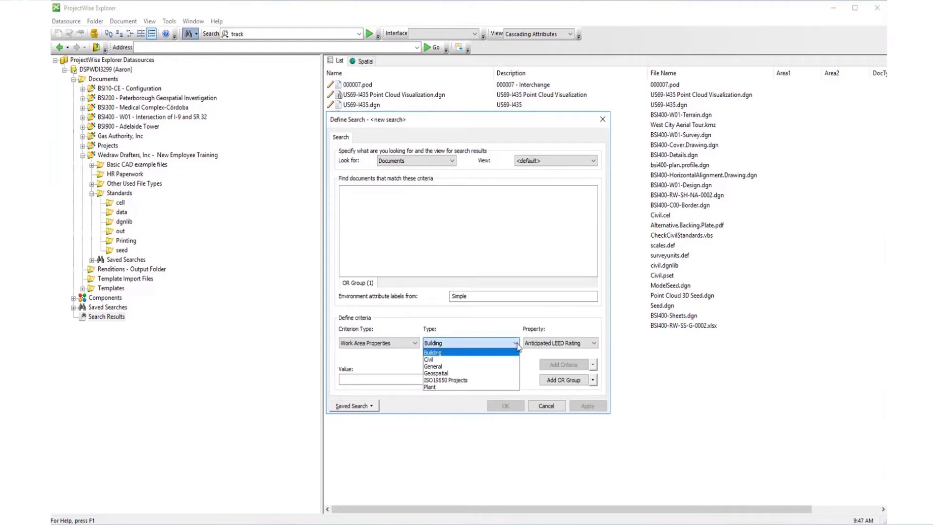
key(Escape)
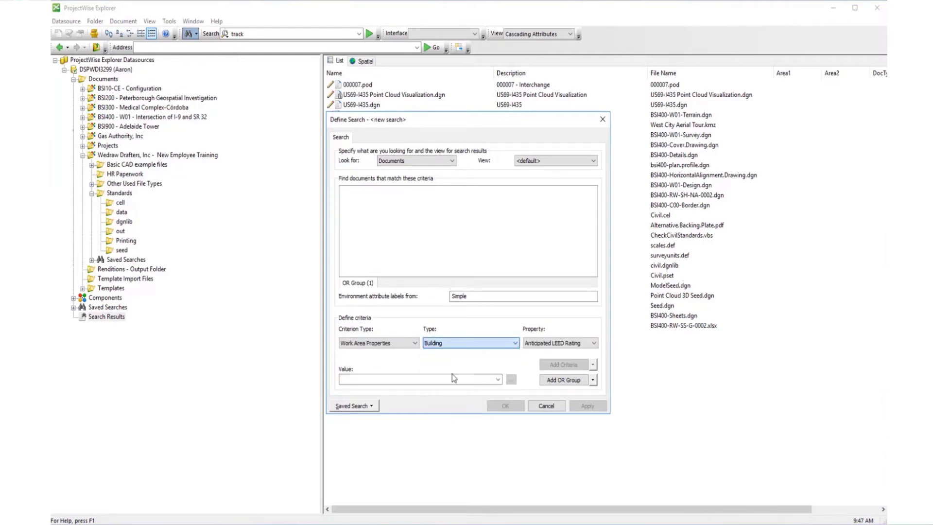
click(577, 343)
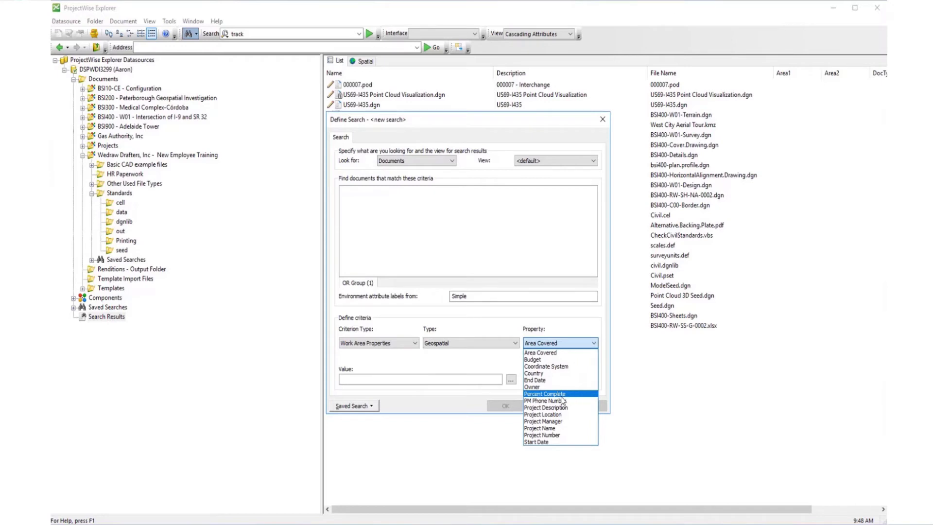
click(555, 395)
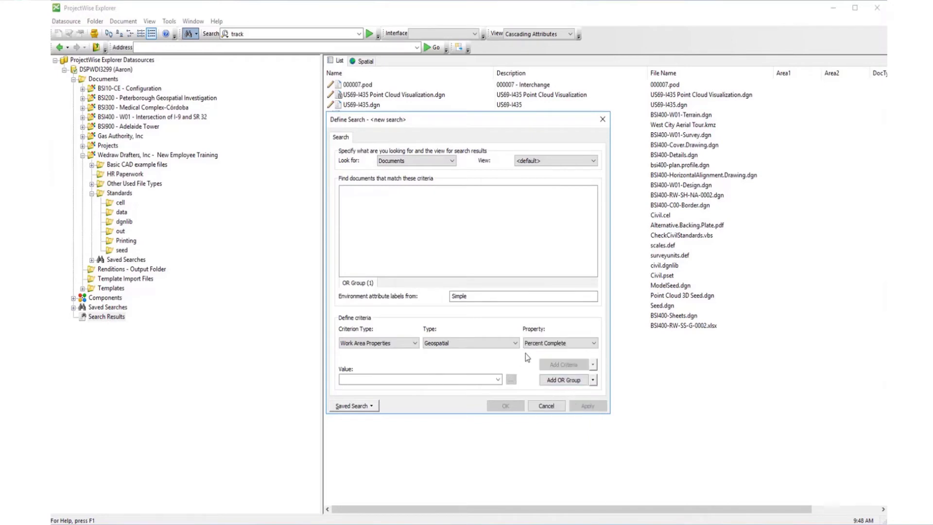
click(497, 379)
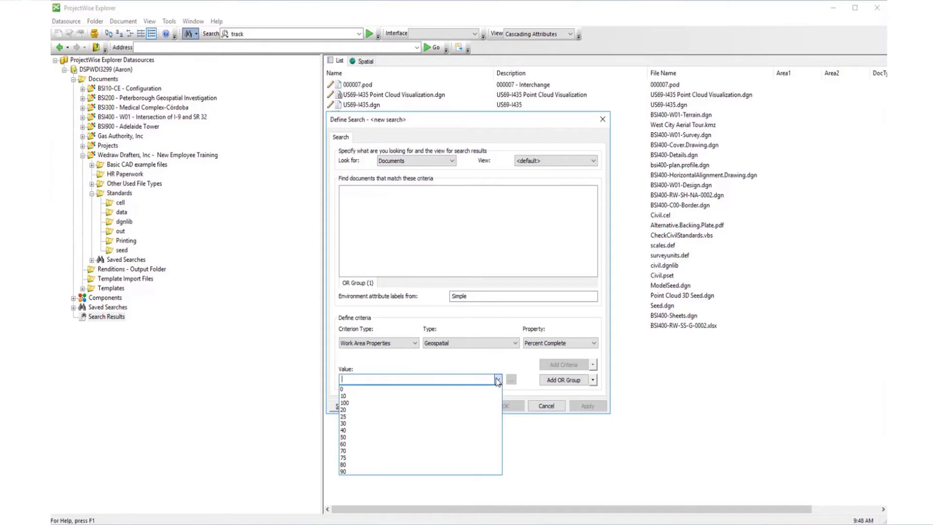
click(353, 444)
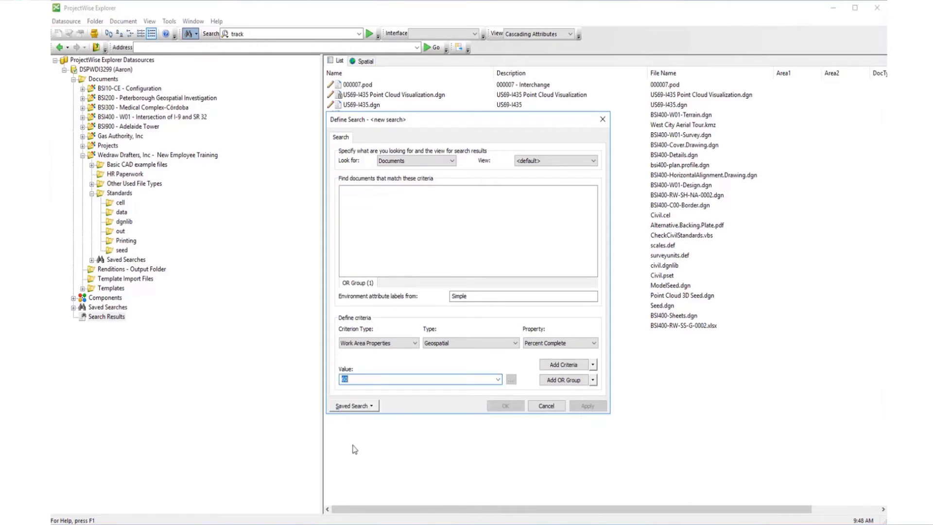
click(564, 366)
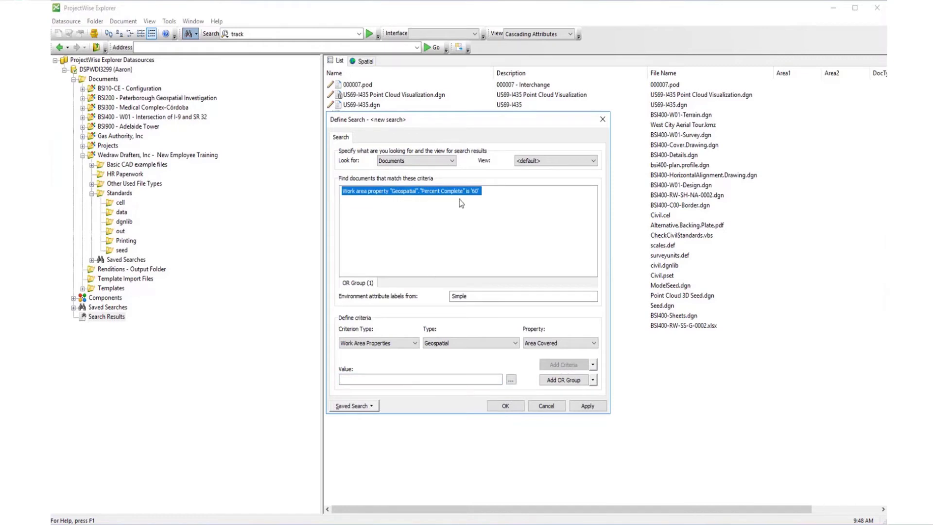
- Run the Geospatial Percent Complete search and move the definition dialog off the results list
click(596, 411)
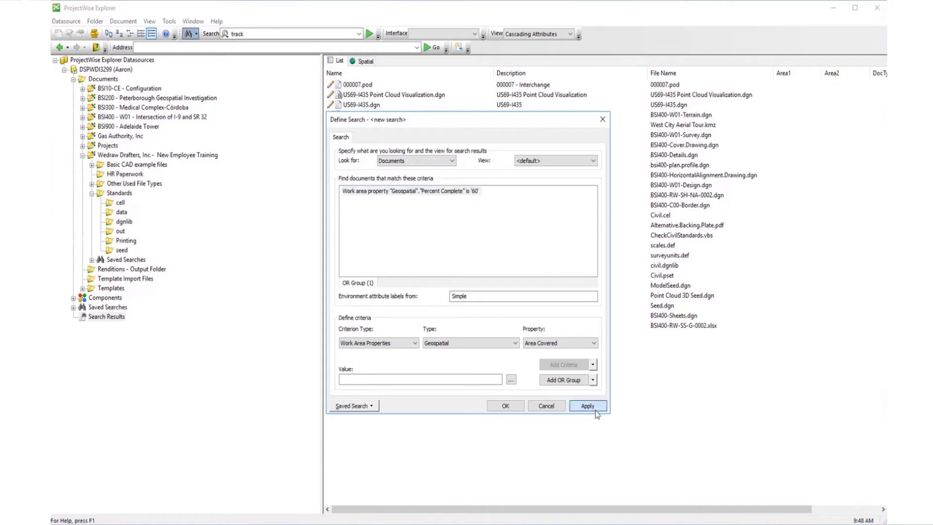
click(595, 410)
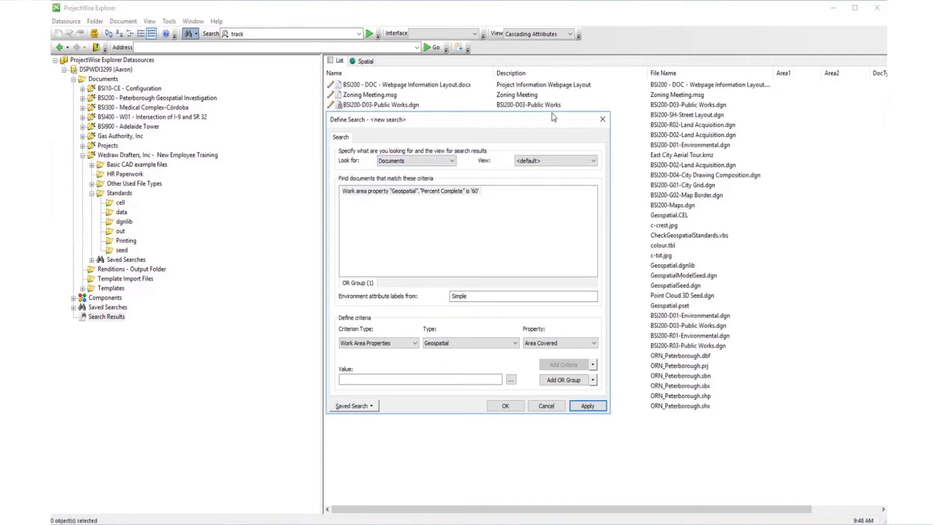
drag(545, 116, 281, 259)
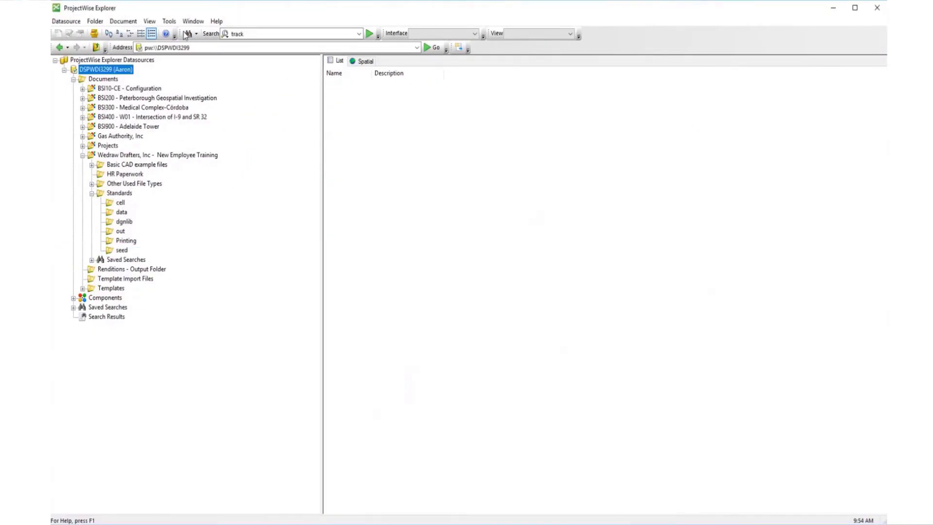
- Start another search definition across the datasource using the Search Builder
click(187, 34)
click(427, 263)
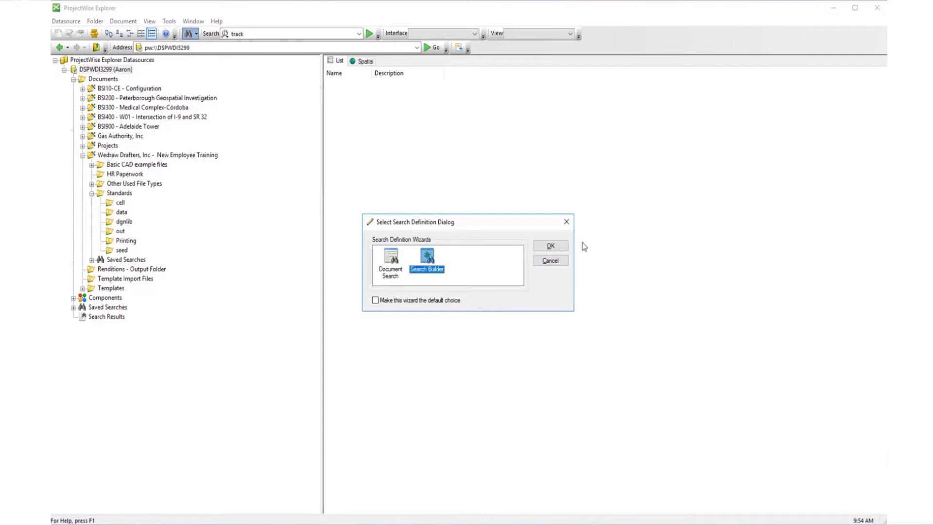
click(551, 246)
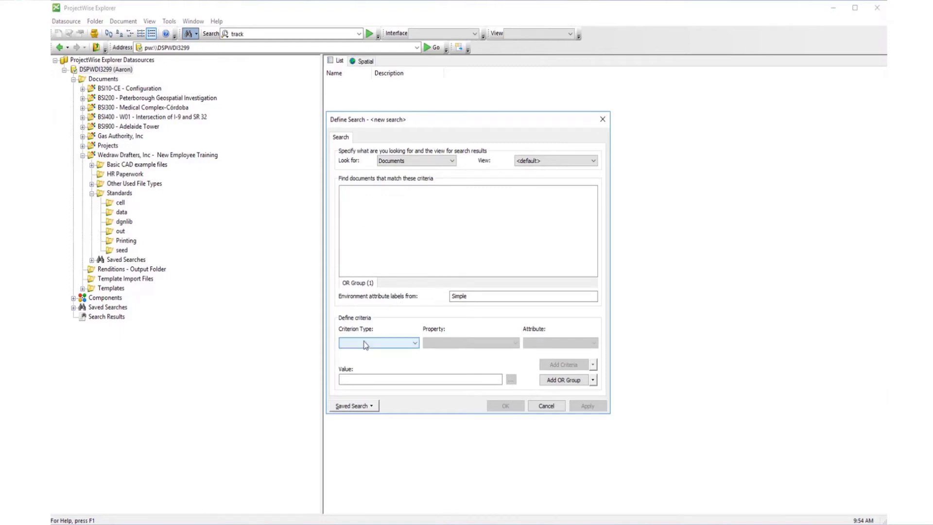
- Add a General Properties criterion with Application set to MicroStation
click(365, 345)
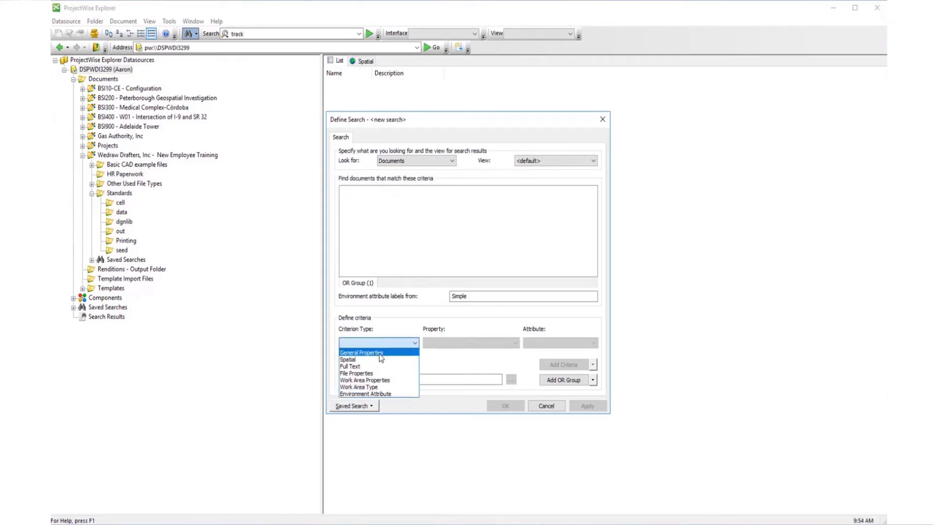
click(380, 354)
click(443, 343)
click(440, 344)
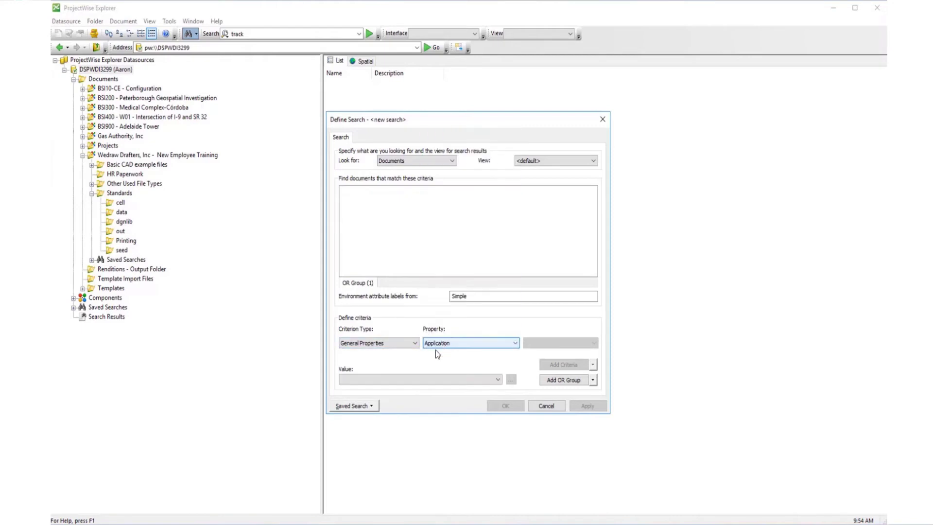
click(417, 380)
scroll(401, 329, down, 10)
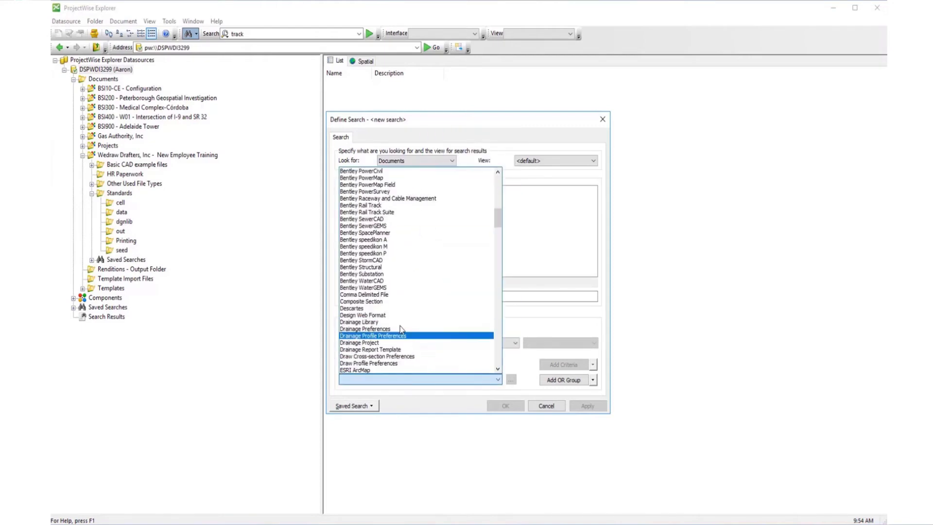
scroll(401, 330, down, 20)
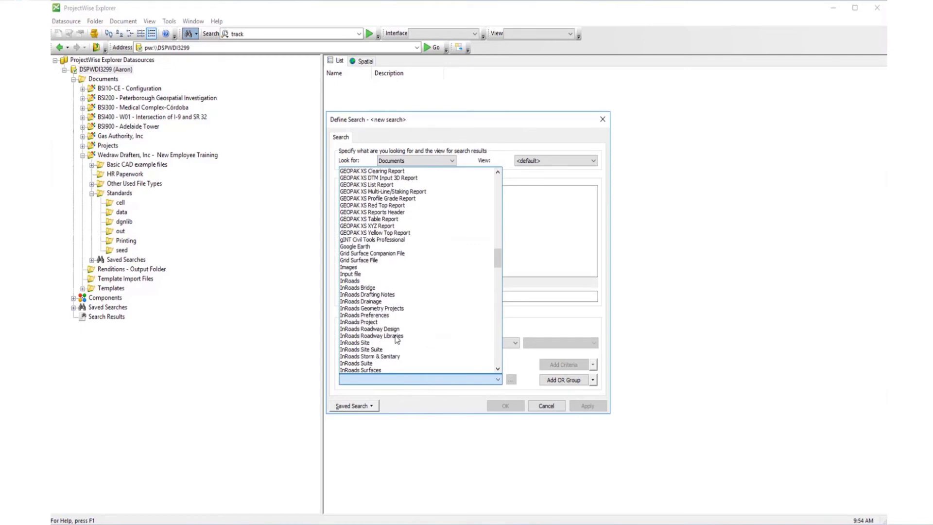
scroll(397, 340, down, 10)
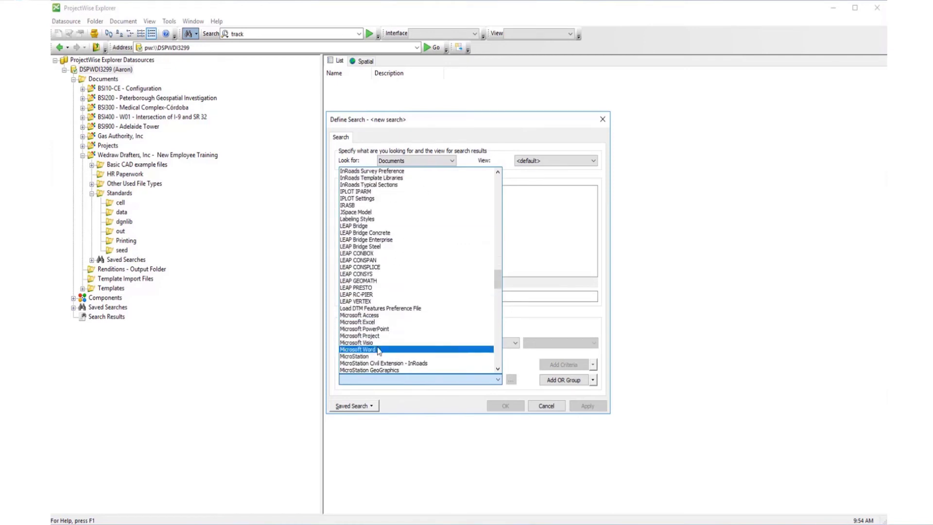
scroll(385, 337, down, 1)
click(384, 336)
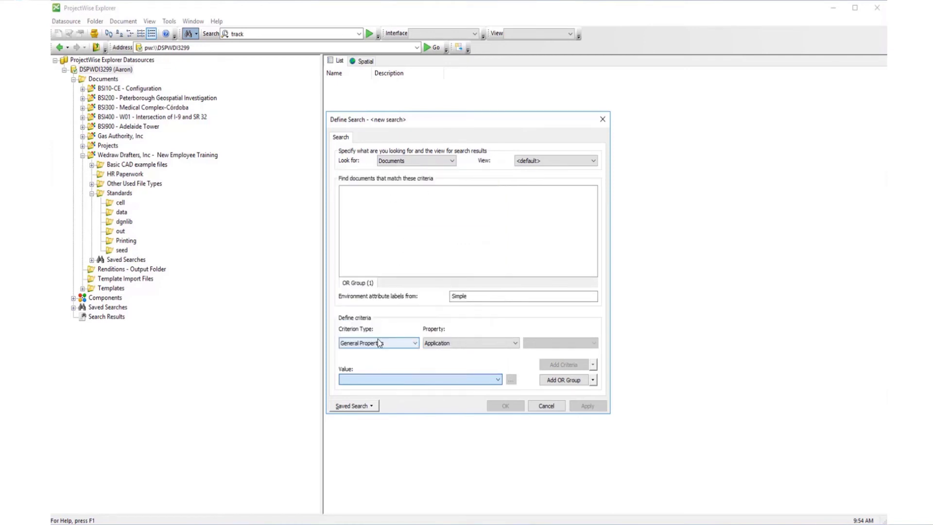
click(570, 369)
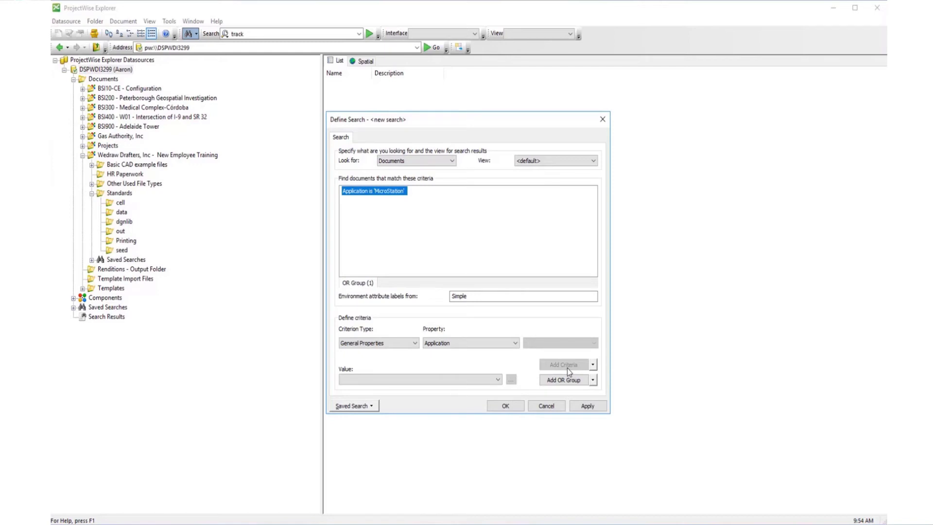
- Add a second OR group to the search and choose the Create time general property for its criterion
click(563, 380)
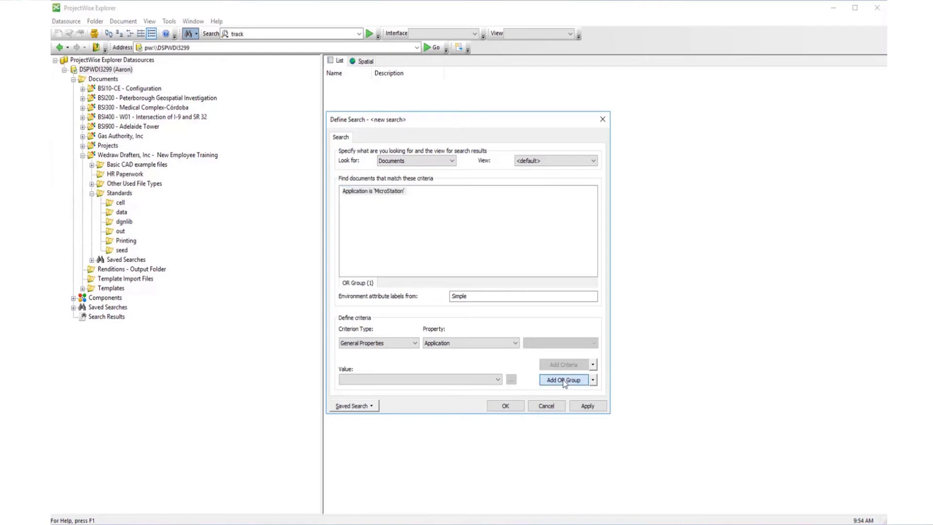
click(563, 380)
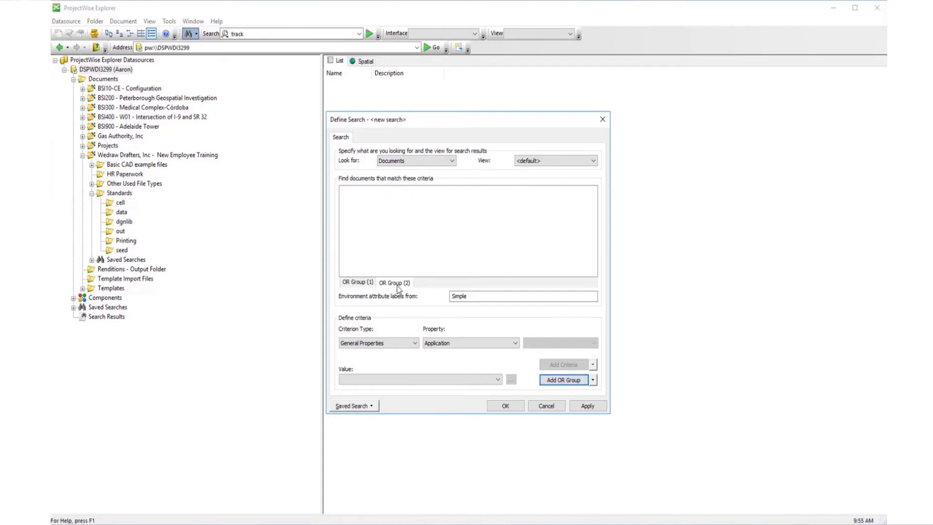
click(395, 343)
click(394, 353)
click(453, 346)
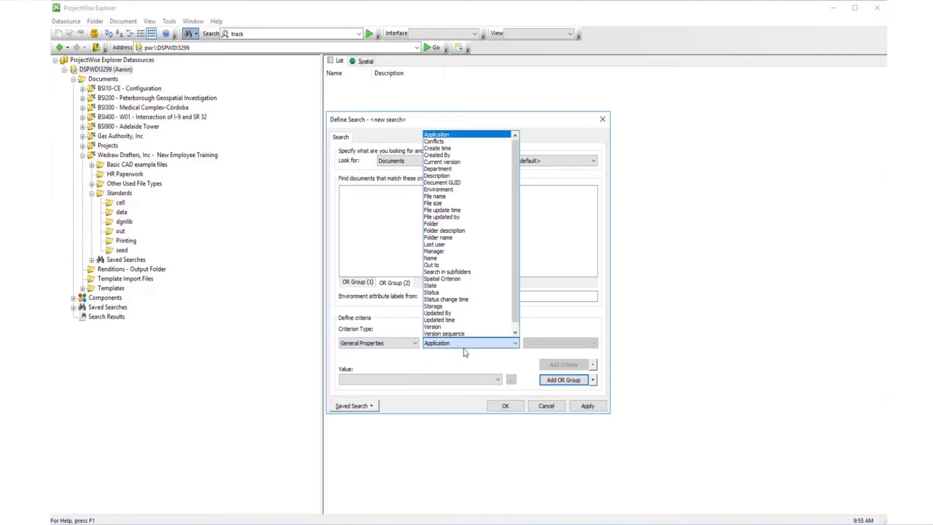
click(452, 148)
- Set the Create time relation to < with the date 7/1/2021 and add it as a criterion to the second OR group
click(511, 380)
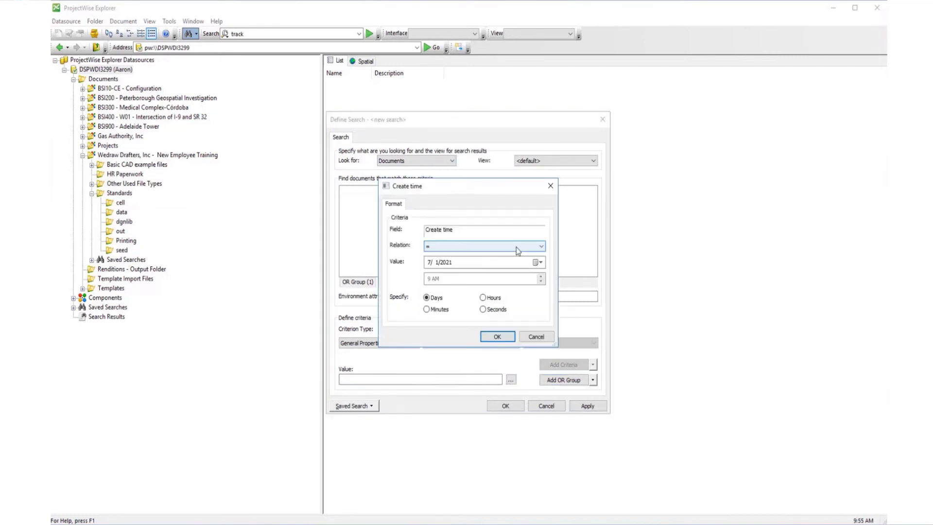
click(538, 247)
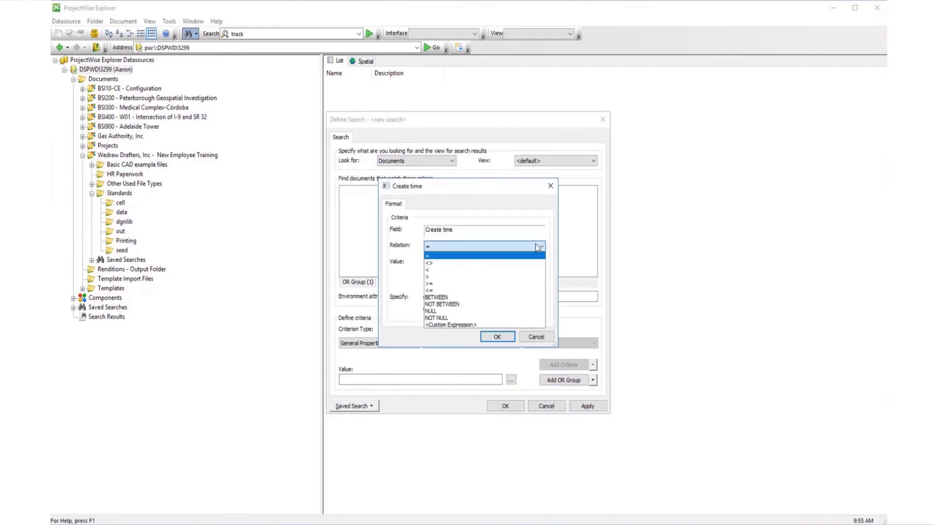
click(436, 271)
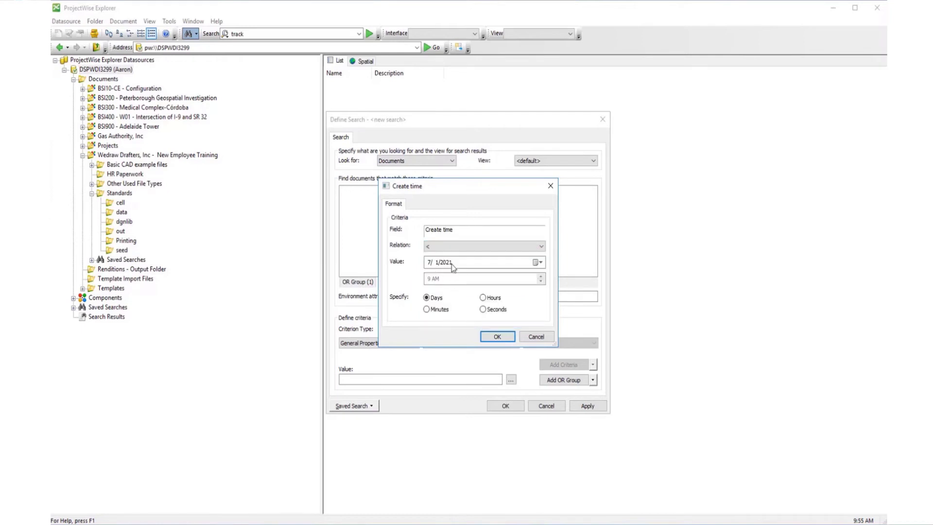
click(497, 337)
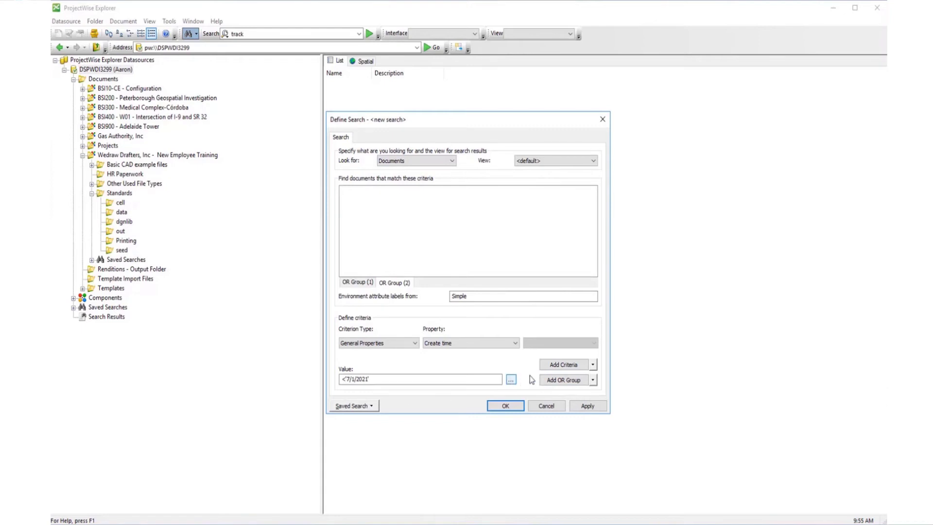
click(563, 365)
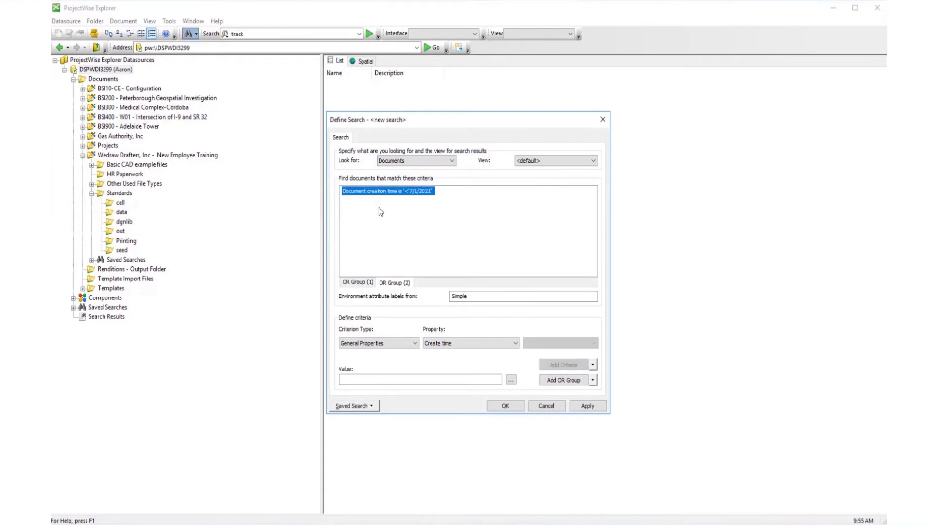
- Run the combined application and creation time search, move the definition dialog off the document names, and close it
click(588, 407)
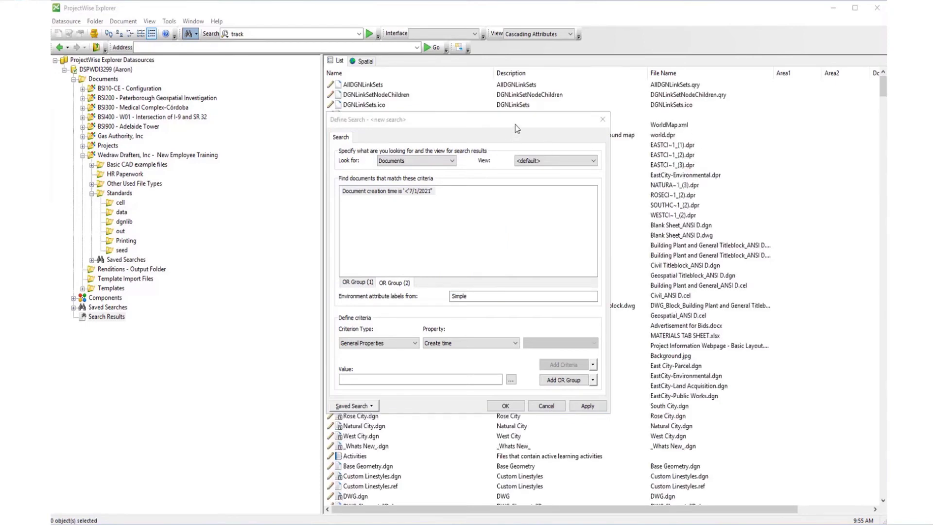
drag(520, 122, 771, 146)
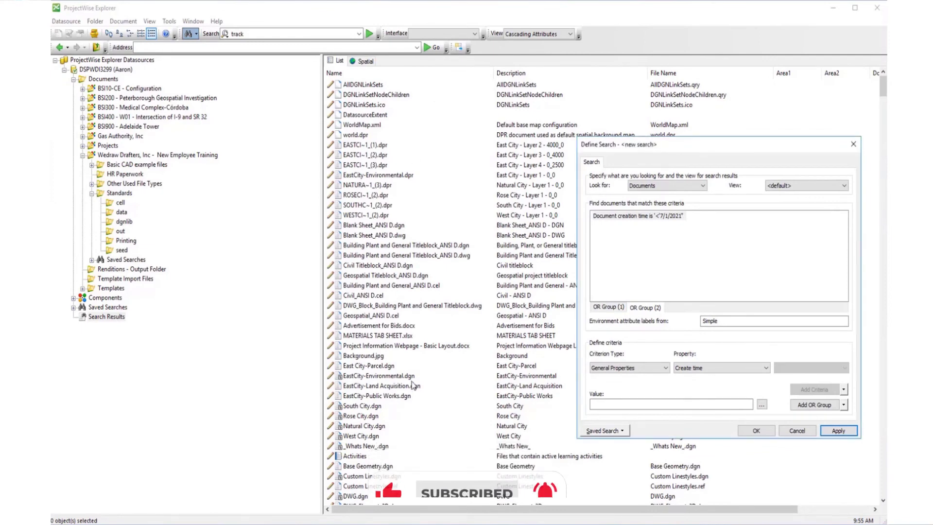
click(794, 433)
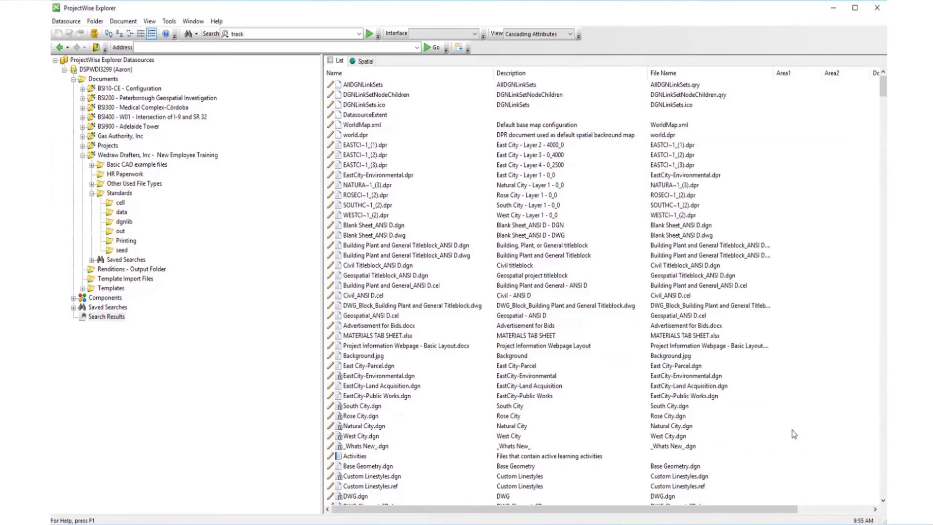
- Start a fresh search definition with the Search Builder
click(188, 34)
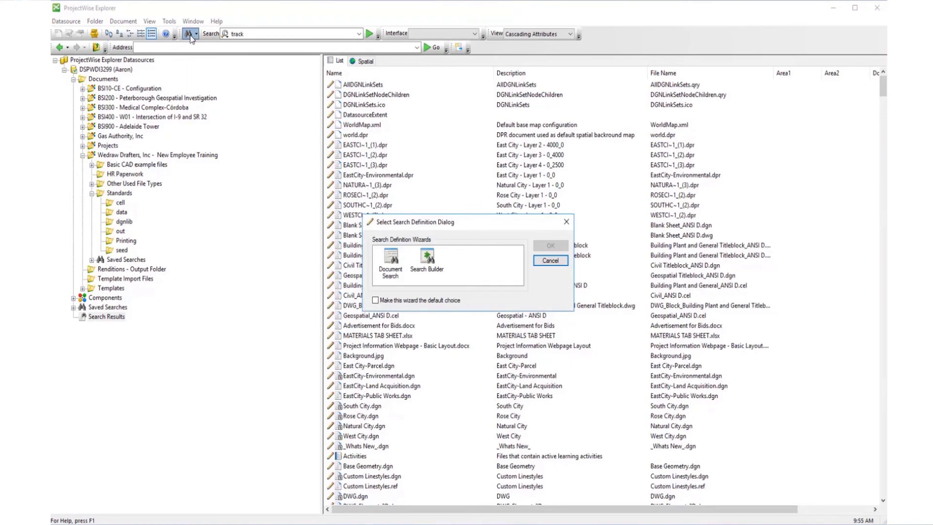
click(427, 259)
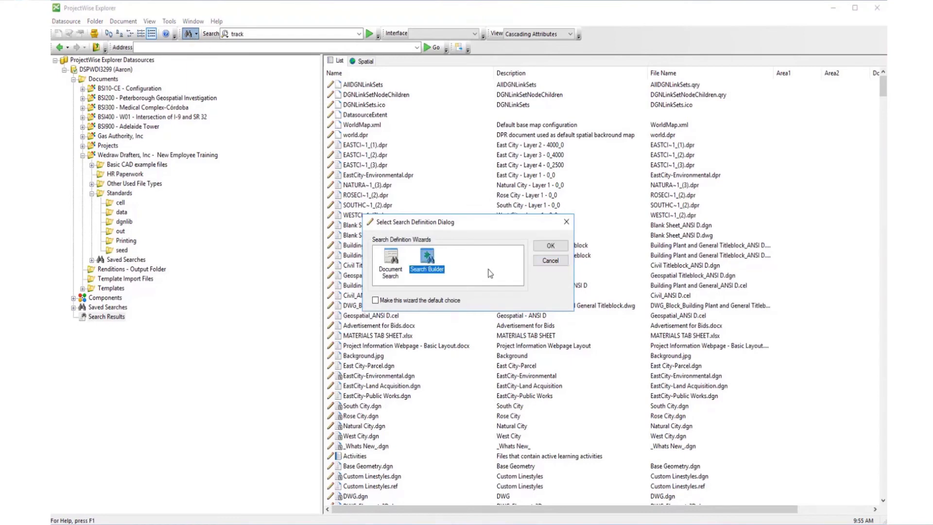
click(550, 247)
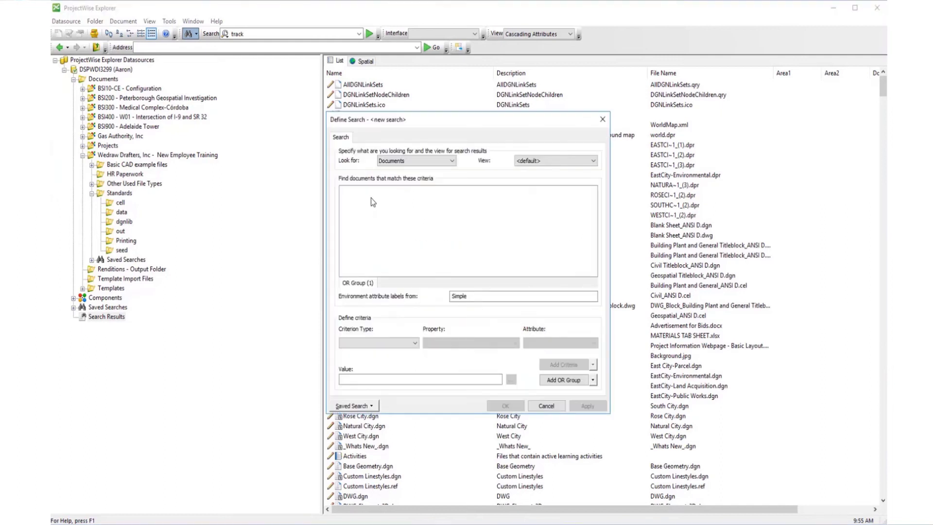
- Add a General Properties criterion to the first OR group with Application set to MicroStation
click(376, 343)
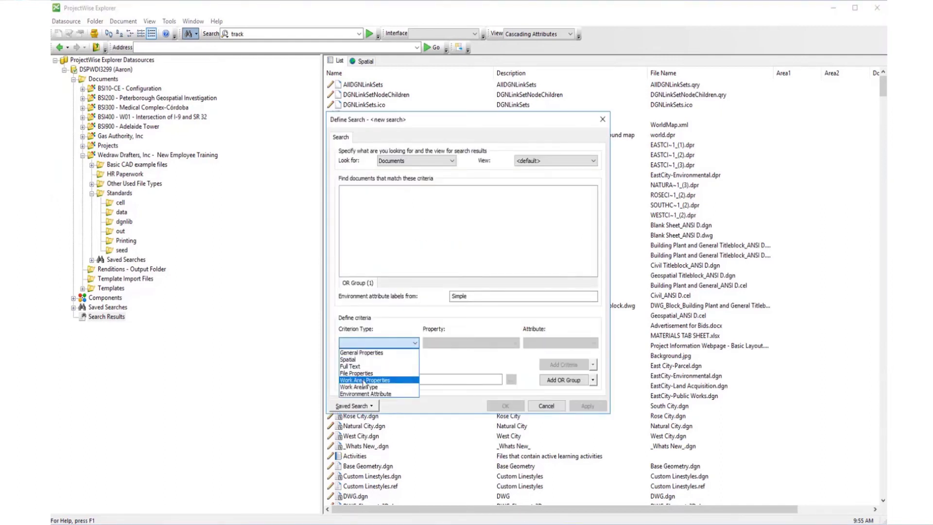
click(391, 352)
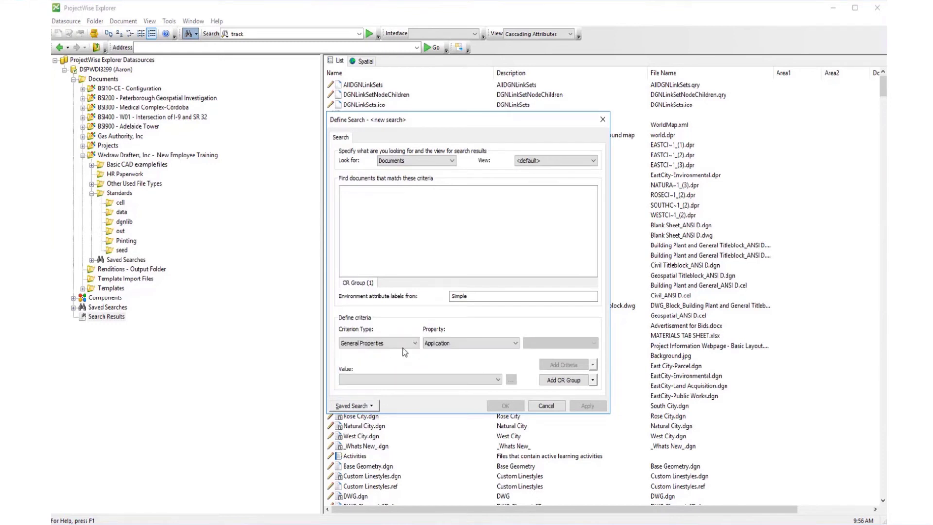
click(497, 379)
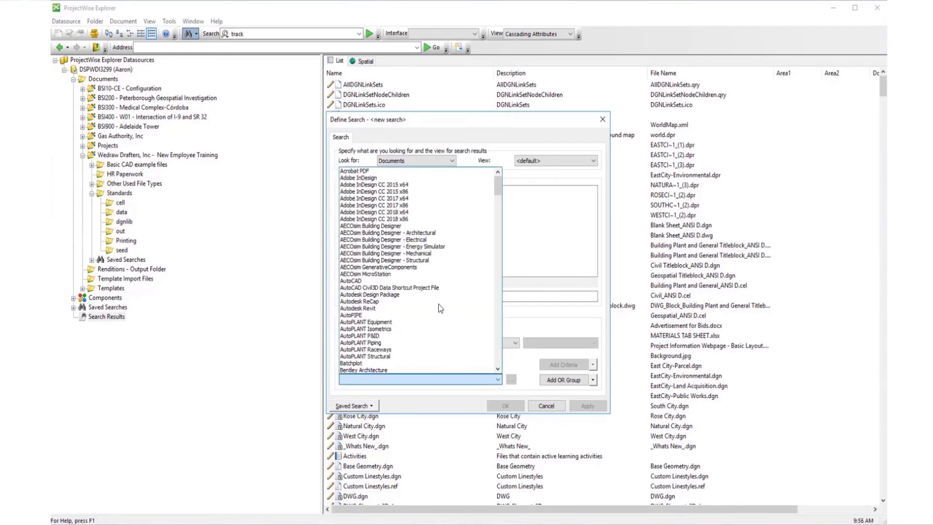
scroll(394, 357, down, 20)
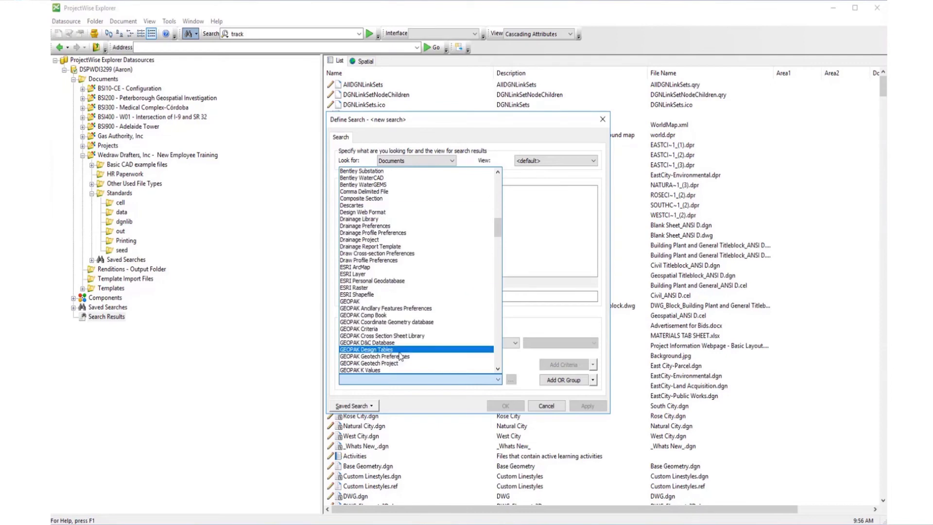
scroll(399, 354, down, 20)
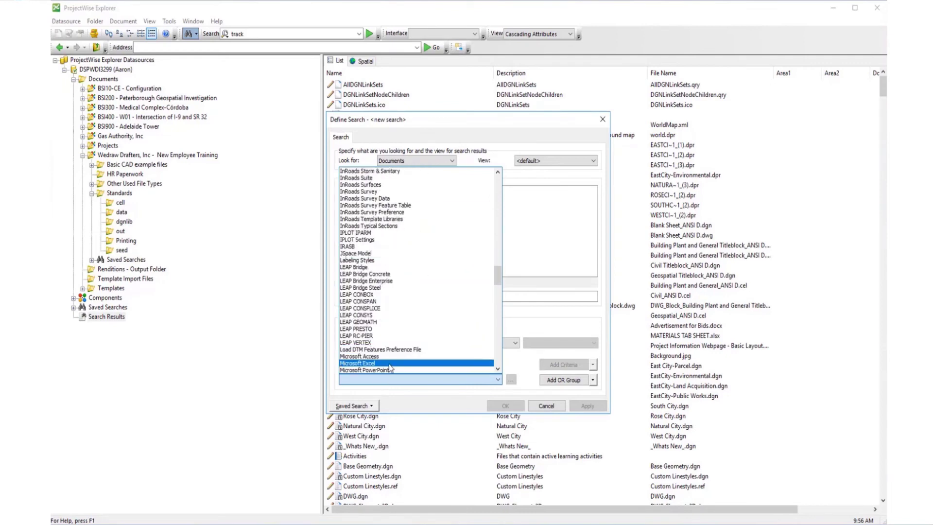
scroll(390, 368, down, 3)
click(375, 333)
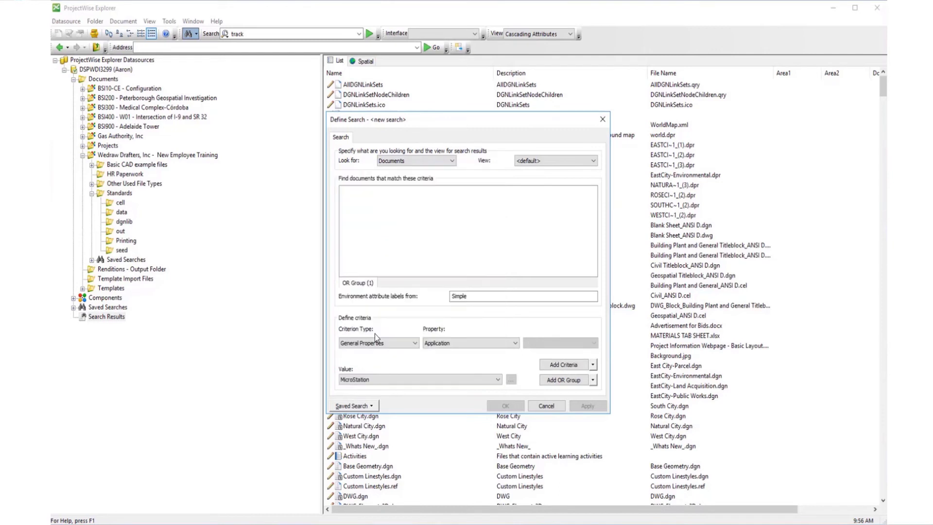
click(559, 365)
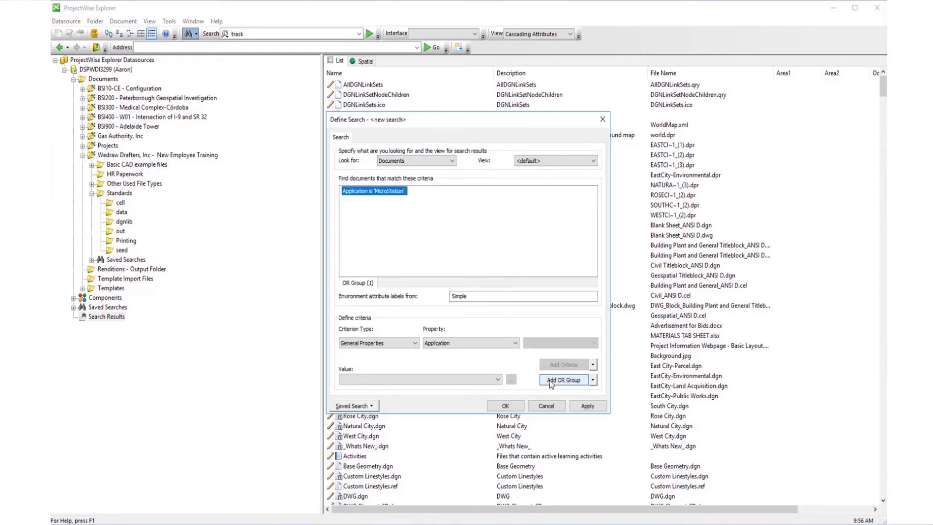
- Add a second OR group containing a criterion with Application set to AutoCAD
click(570, 383)
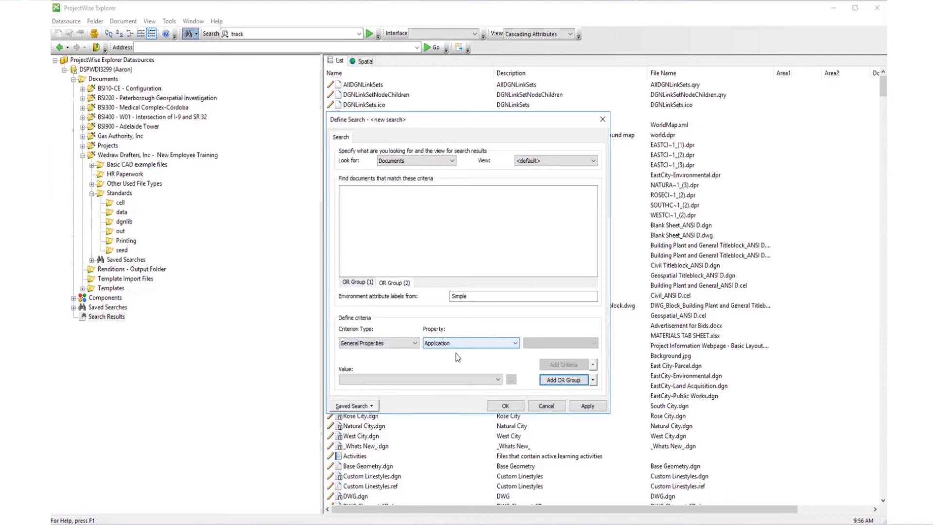
click(490, 375)
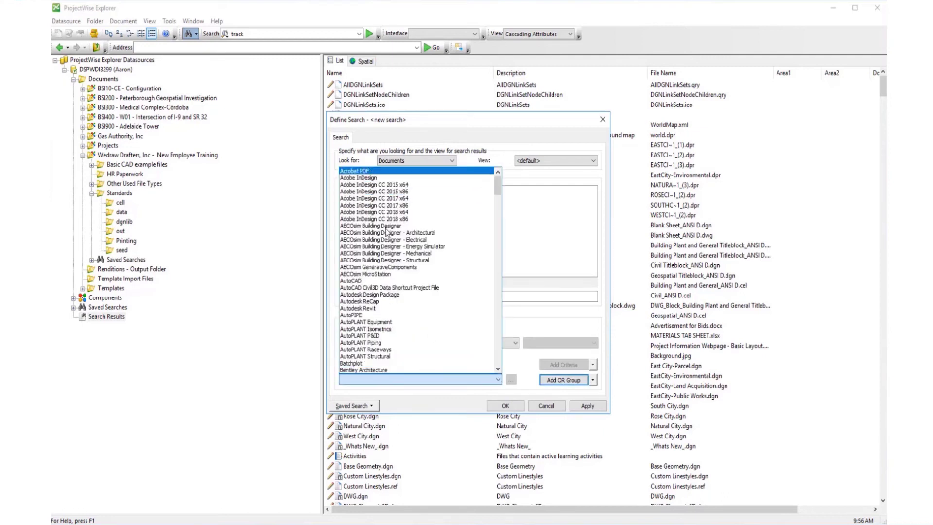
click(374, 282)
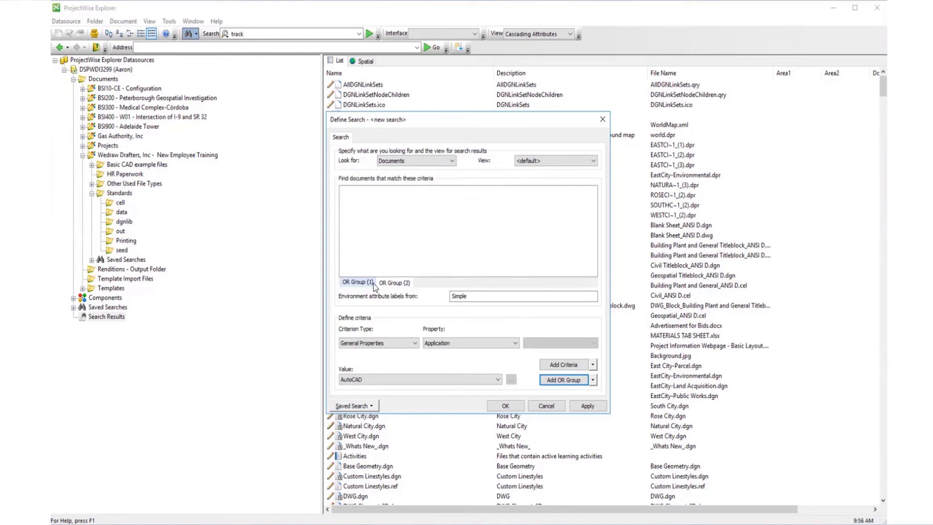
click(564, 366)
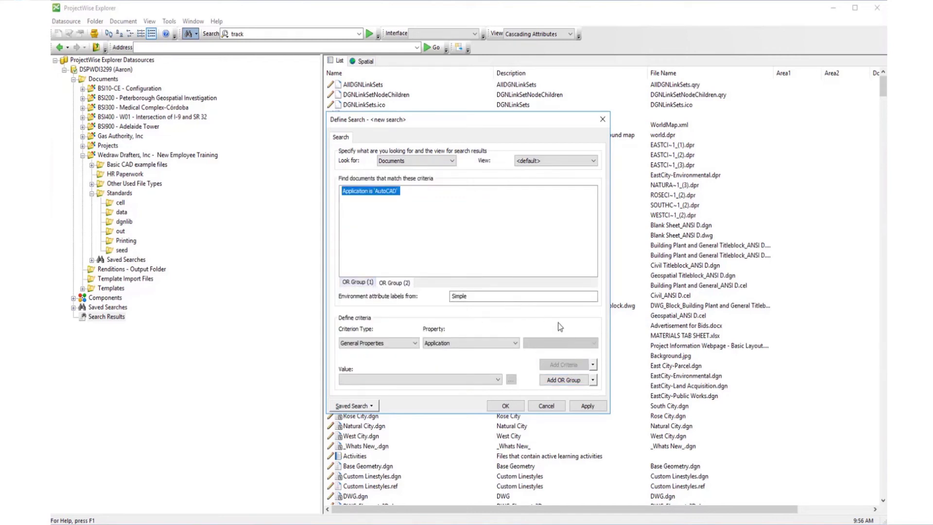
- Run the MicroStation or AutoCAD search, accept the definition, and select Blank Sheet_ANSI D.dgn in the results
click(594, 409)
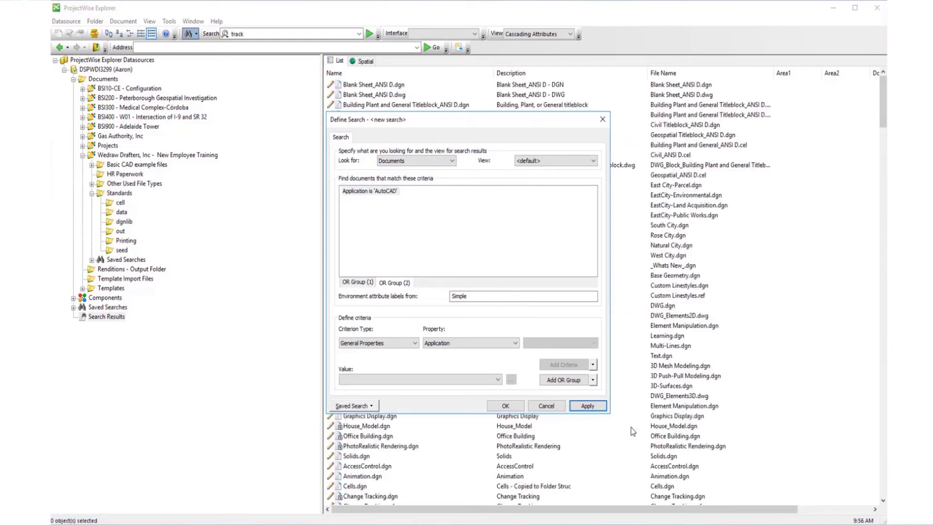
drag(543, 119, 306, 149)
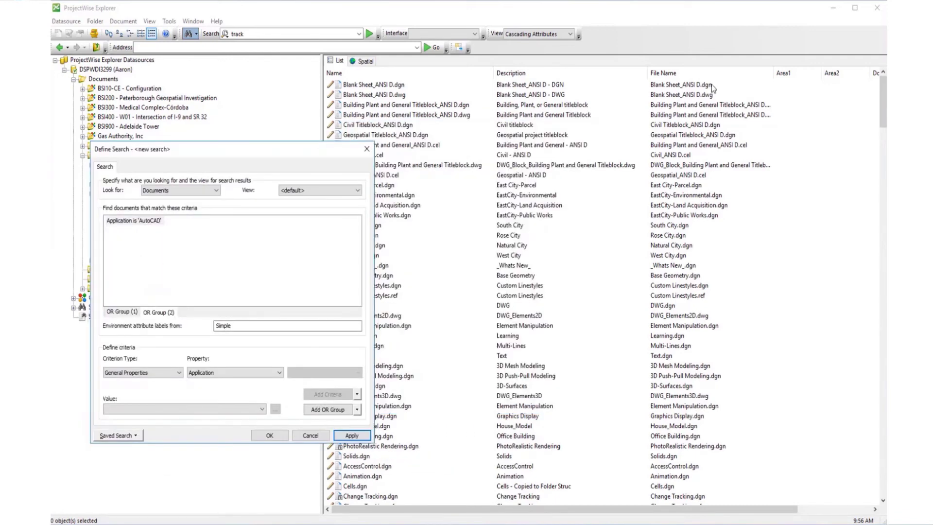
click(270, 436)
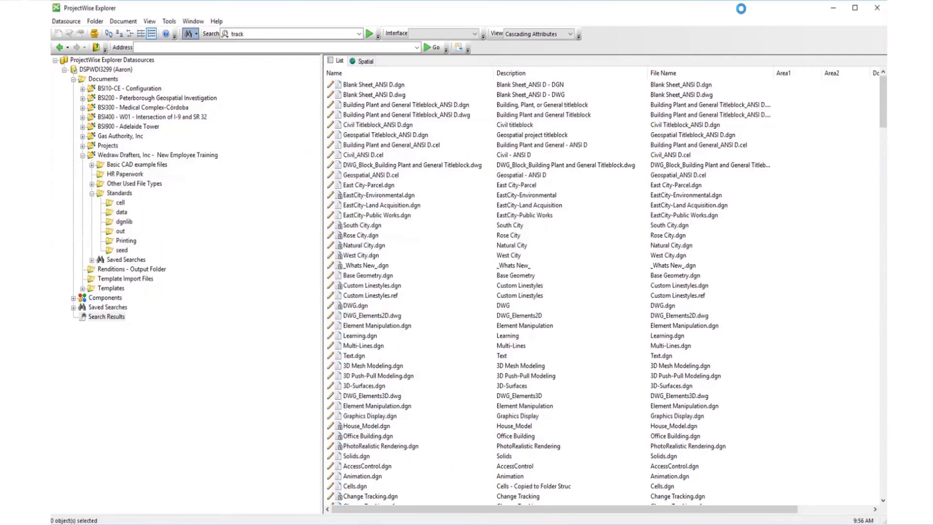
click(706, 87)
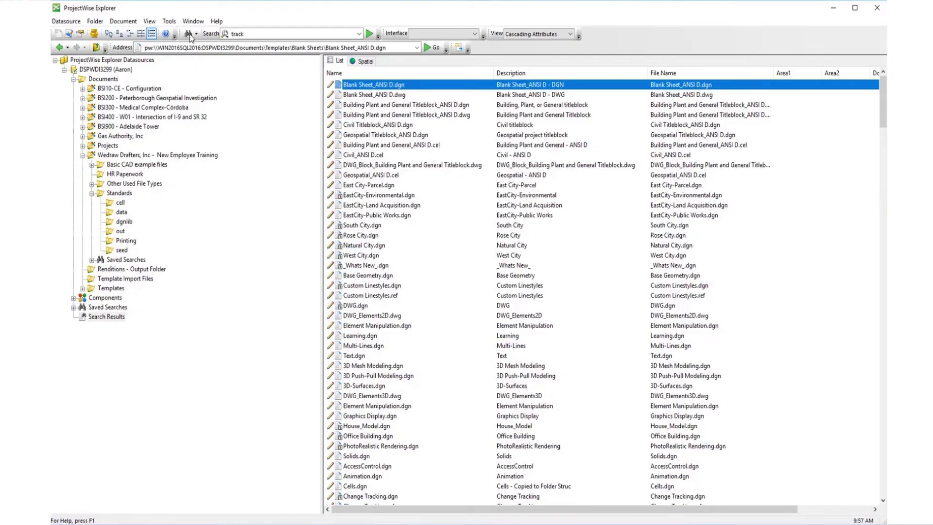
- Open the Document Search form for a new search of the datasource
click(189, 34)
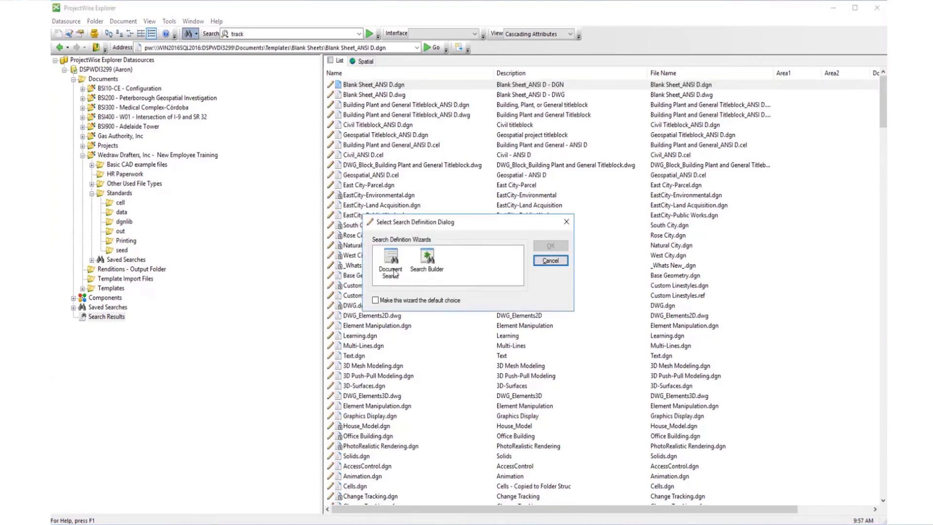
click(395, 274)
click(565, 248)
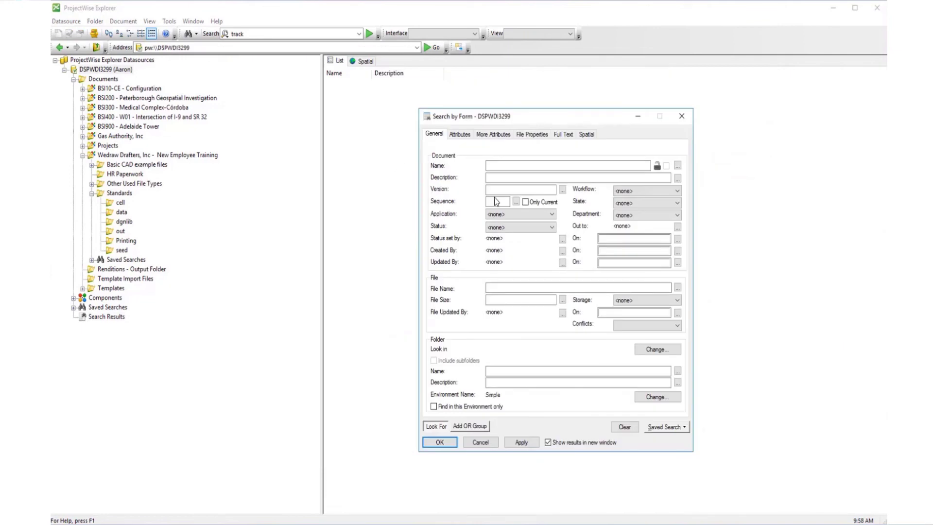
- Set the document's Application criterion to MicroStation in the search form
click(552, 214)
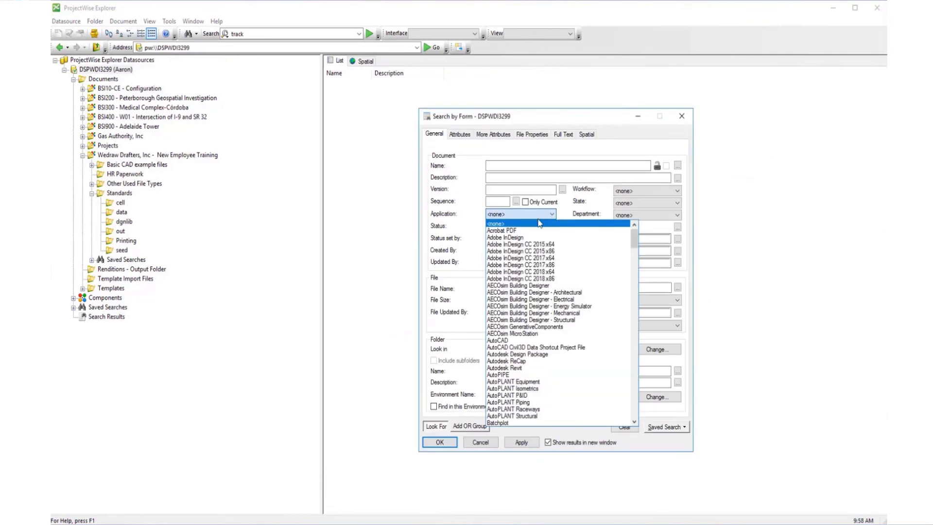
scroll(549, 398, down, 10)
scroll(549, 397, down, 20)
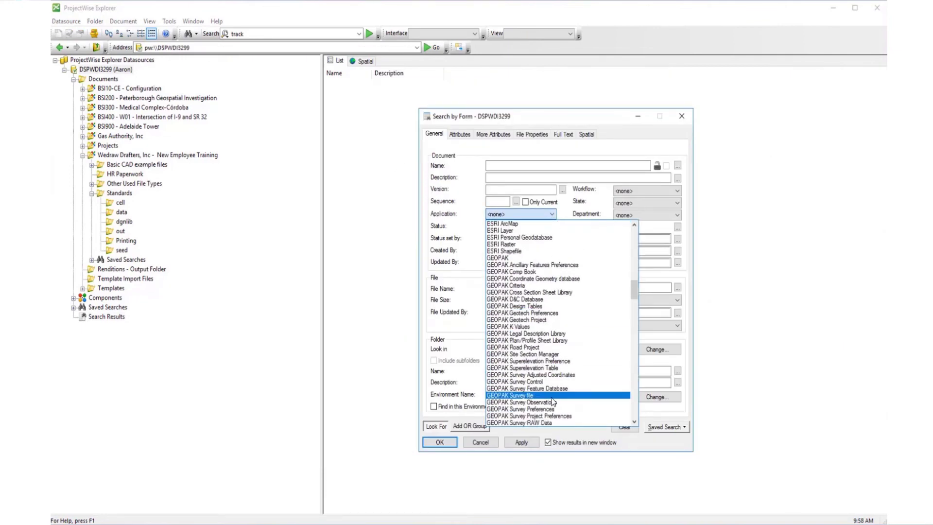
scroll(555, 401, down, 15)
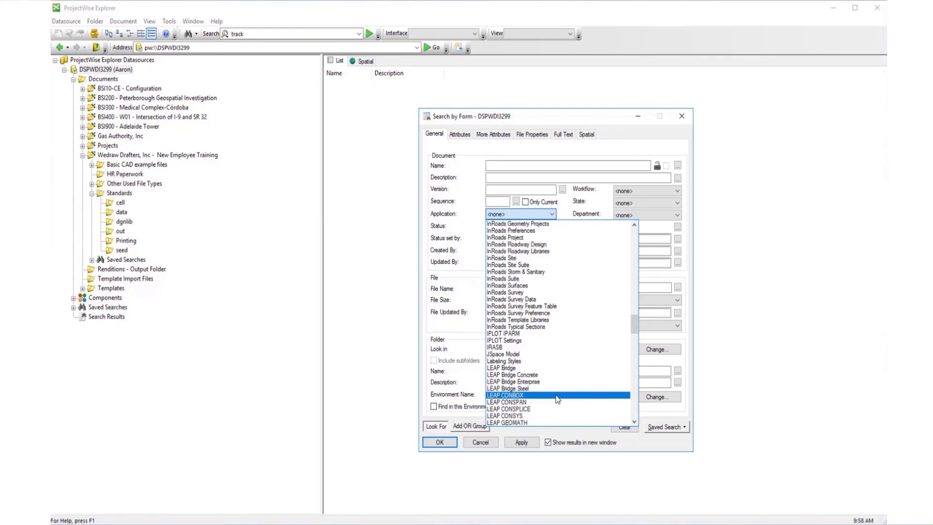
key(m)
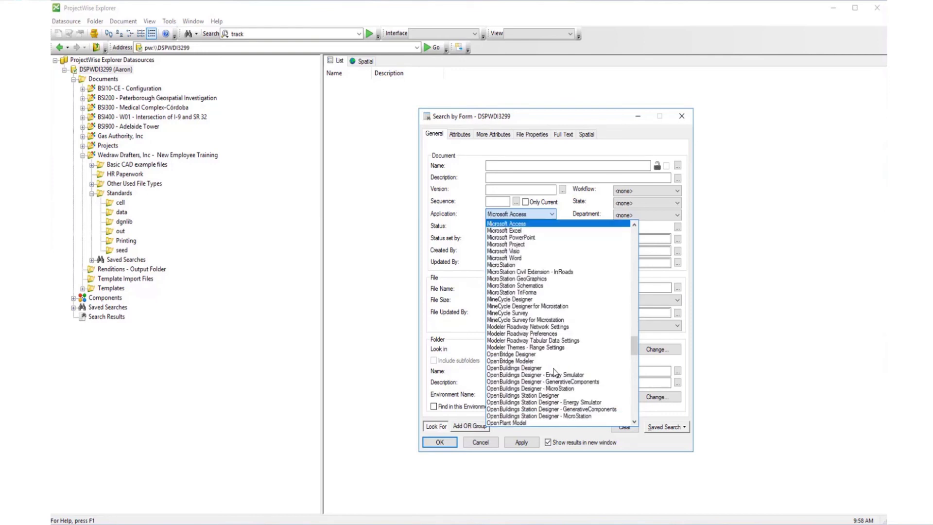
click(520, 265)
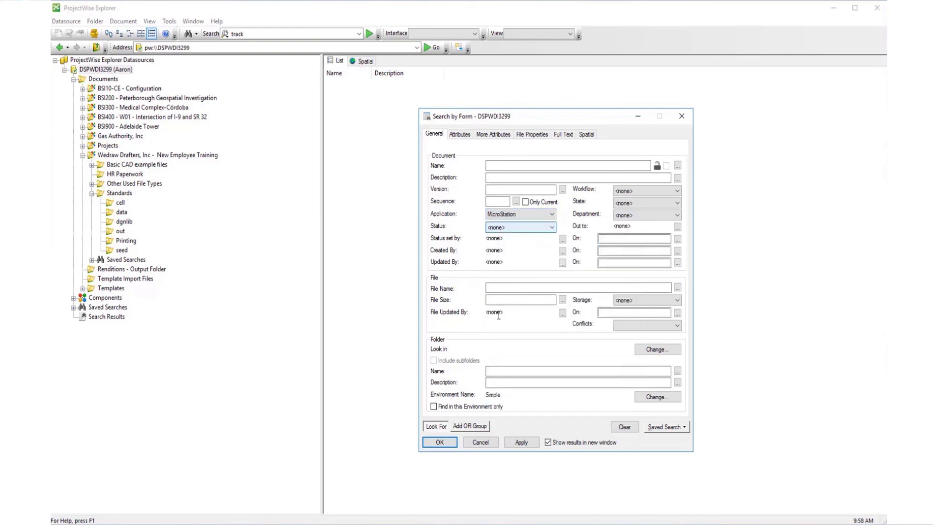
- Add an OR group whose creation date criterion is earlier than (<) 7/1/2021, specified in days
click(476, 431)
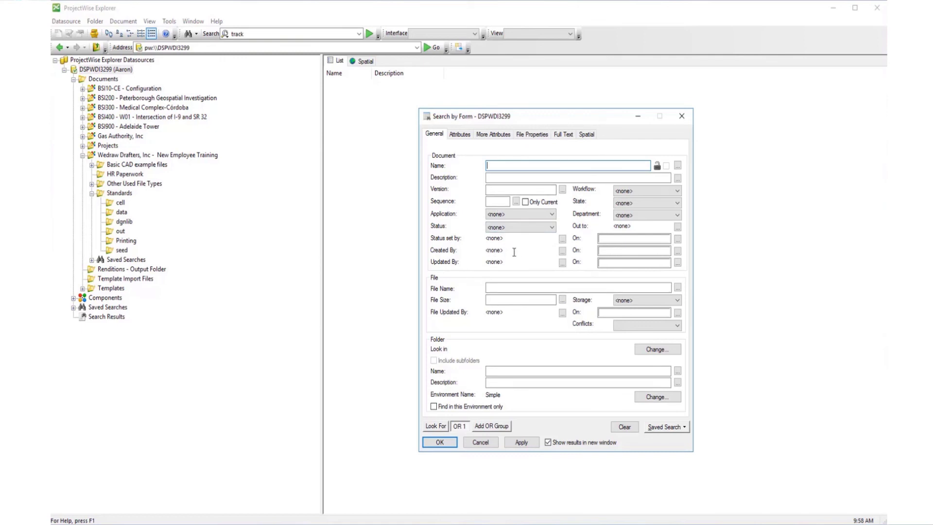
click(679, 257)
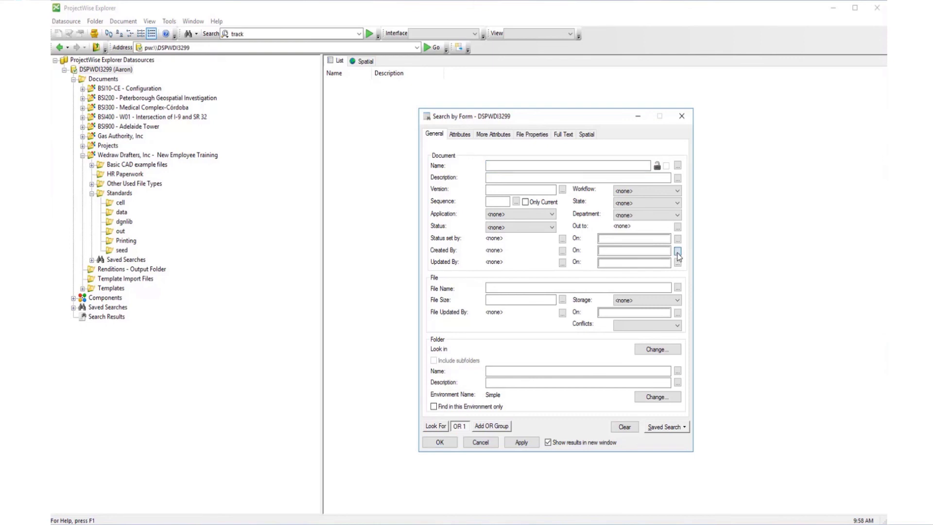
click(529, 264)
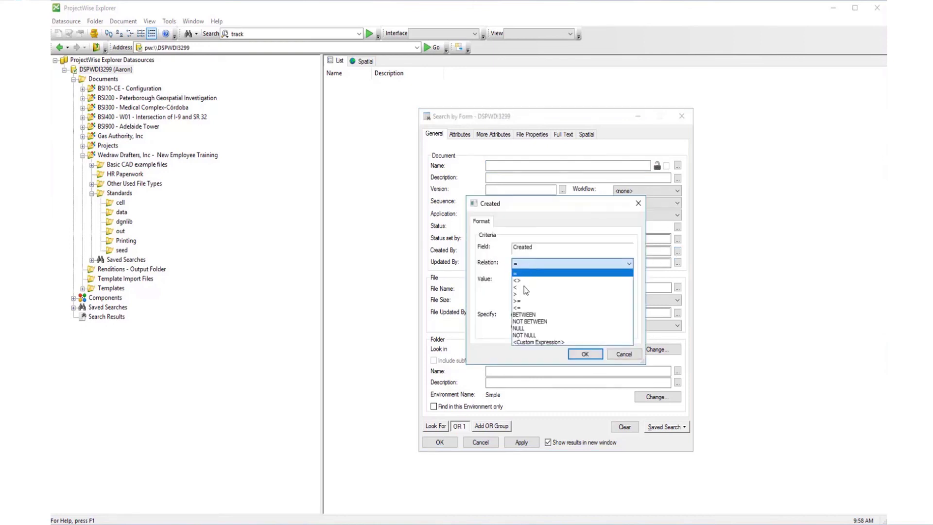
click(524, 287)
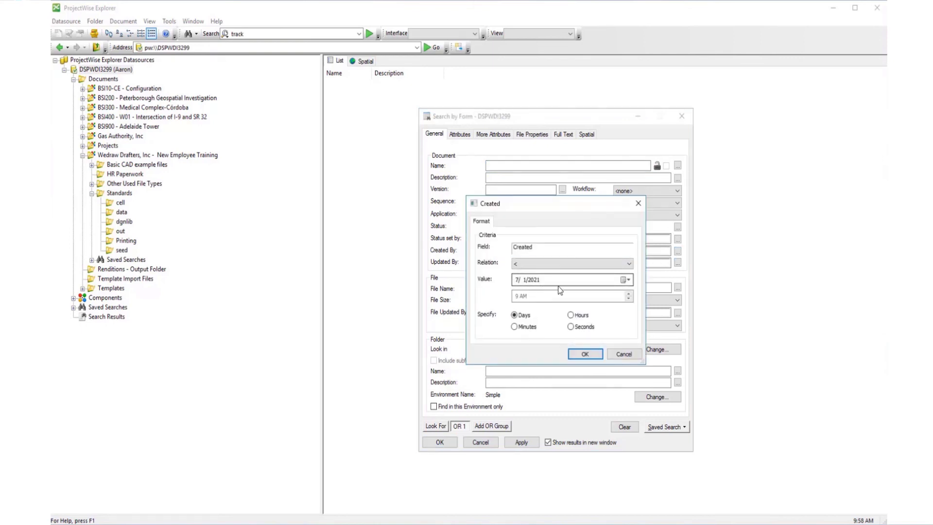
click(585, 354)
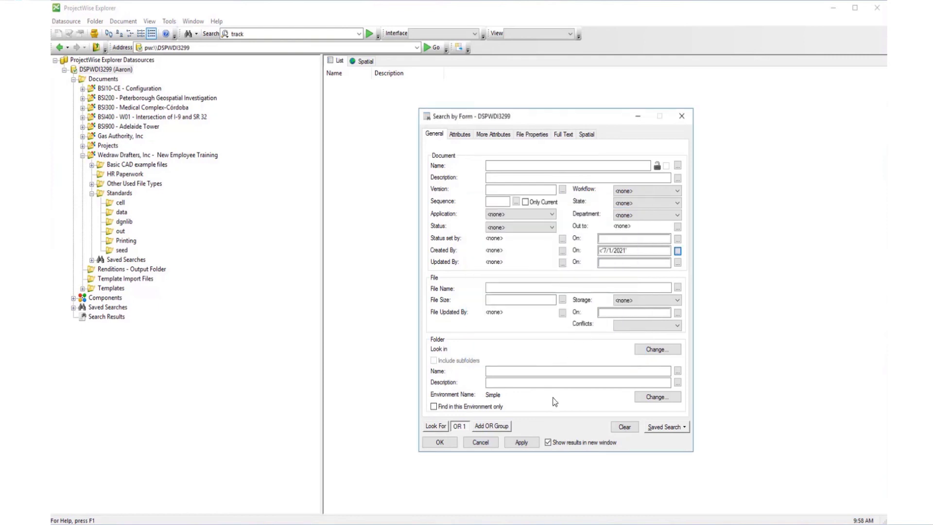
- Run the search in a new window while keeping the form open, and sort the uncovered results by name
click(521, 446)
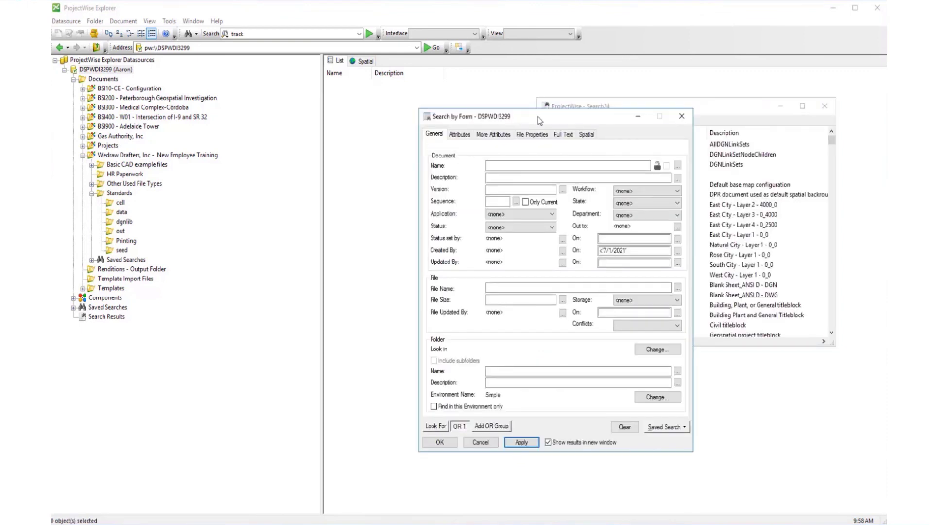
drag(510, 117, 356, 118)
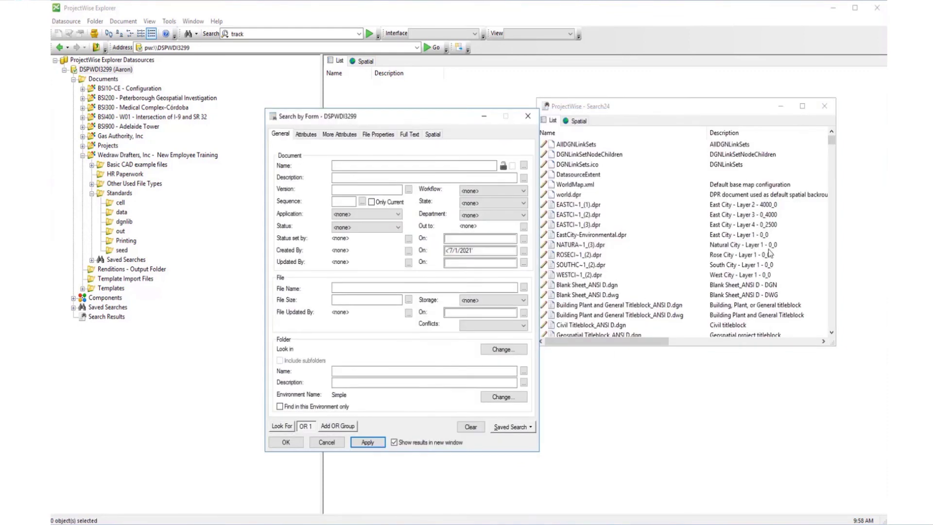
click(660, 136)
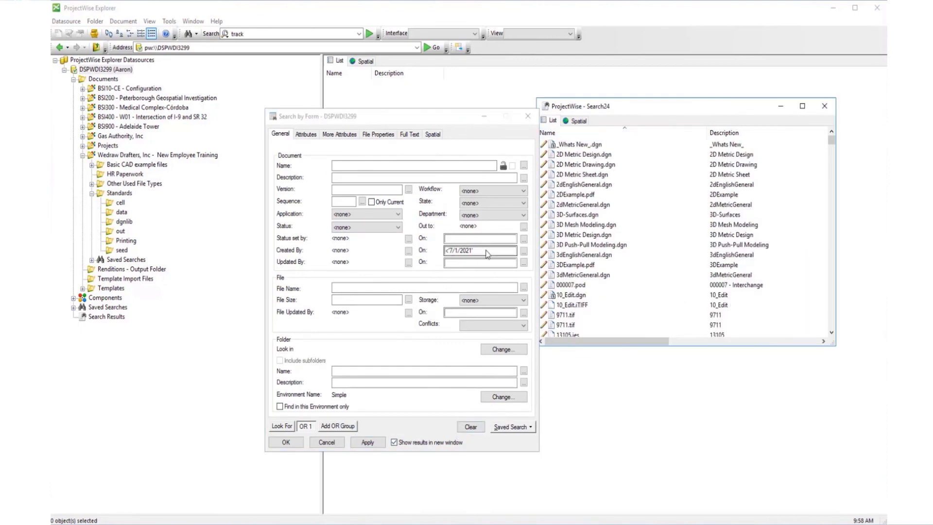
- Check the OR group's creation date criterion without changing it, and clear that OR group from the search
click(524, 251)
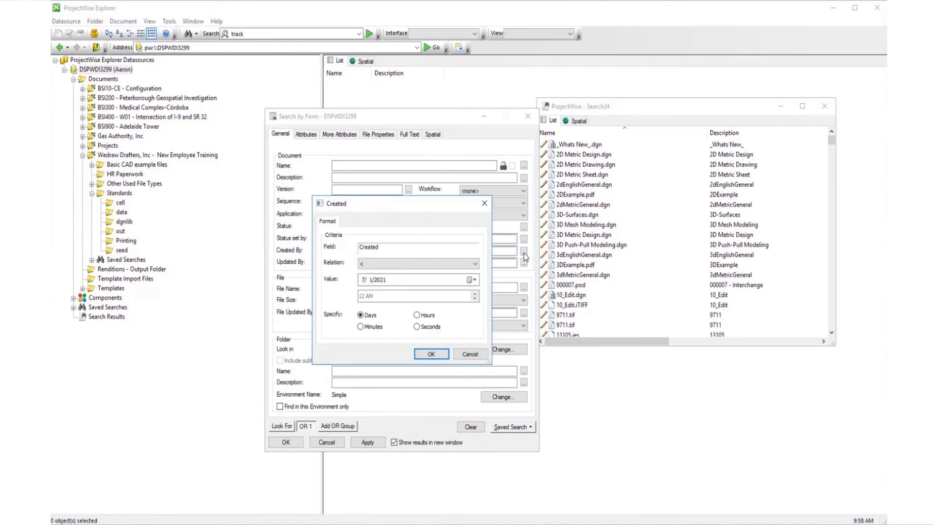
click(469, 356)
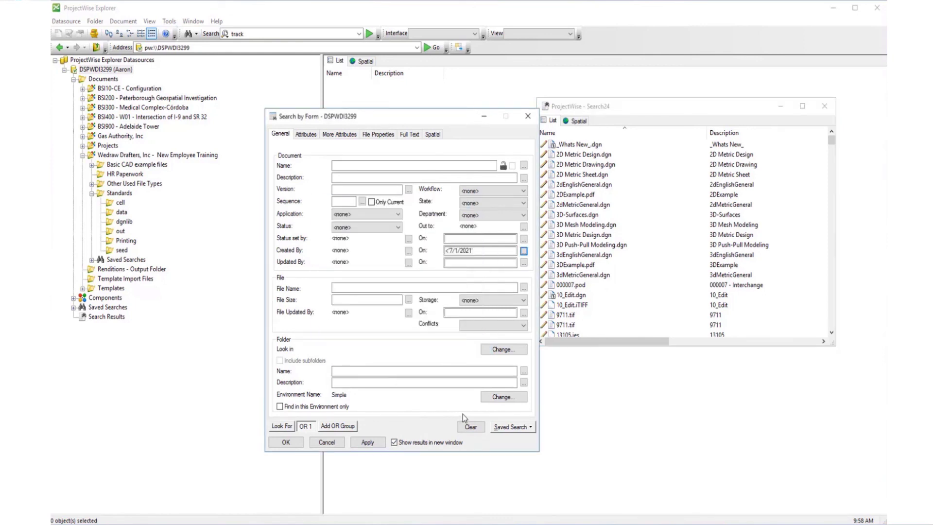
click(469, 426)
- Reselect MicroStation as the Application criterion of the main Look For group
click(384, 214)
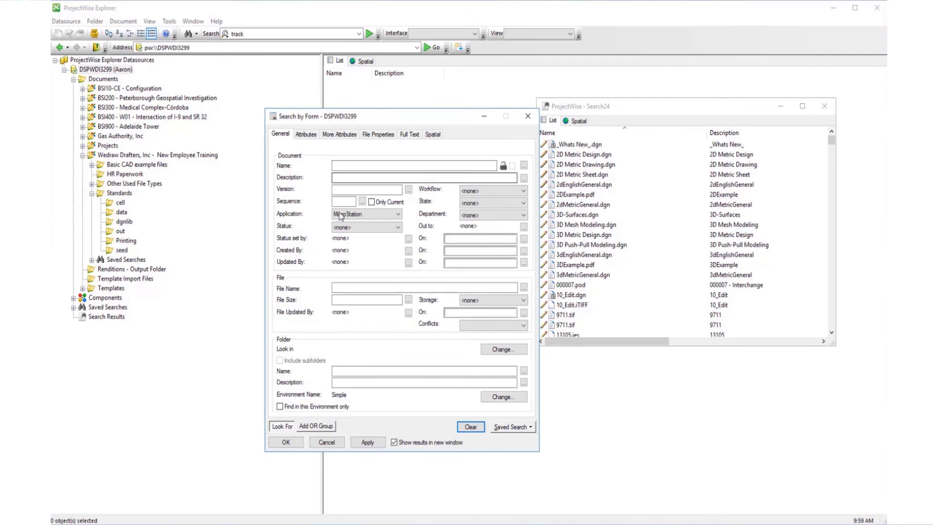
click(385, 223)
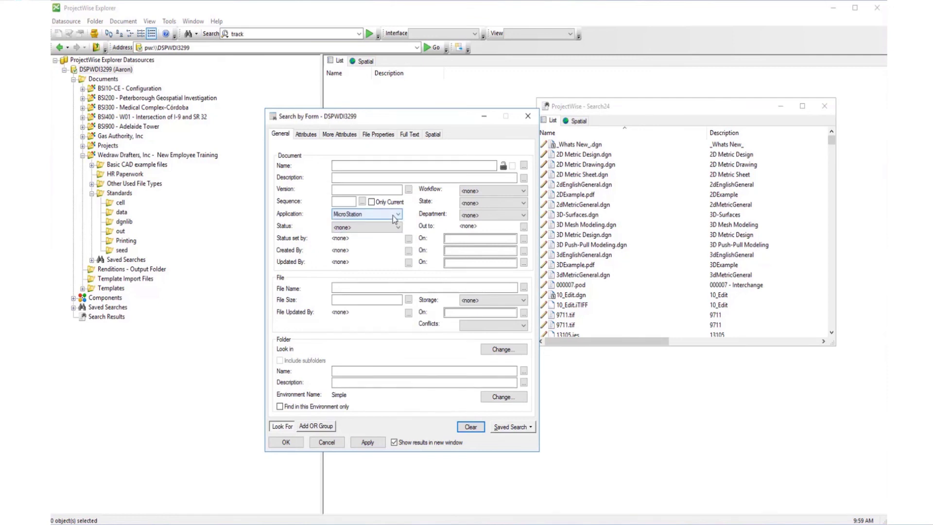
click(395, 216)
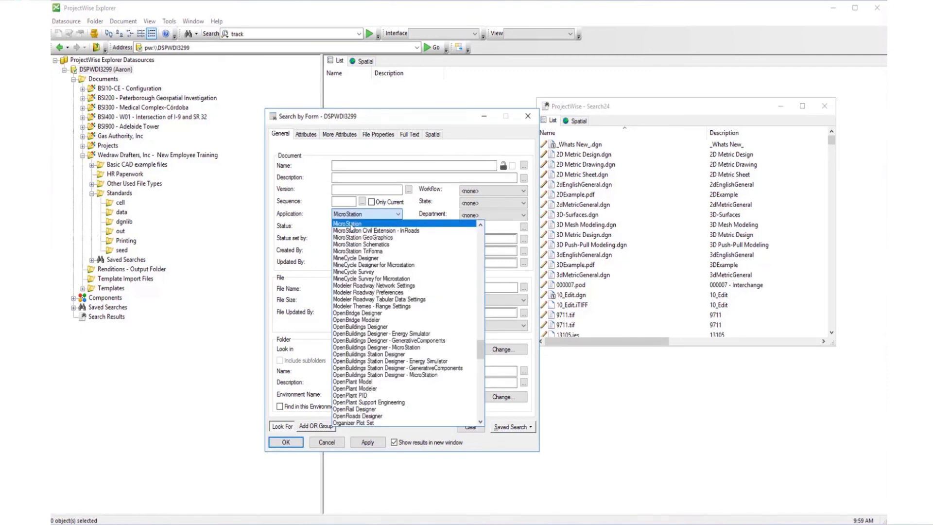
click(351, 225)
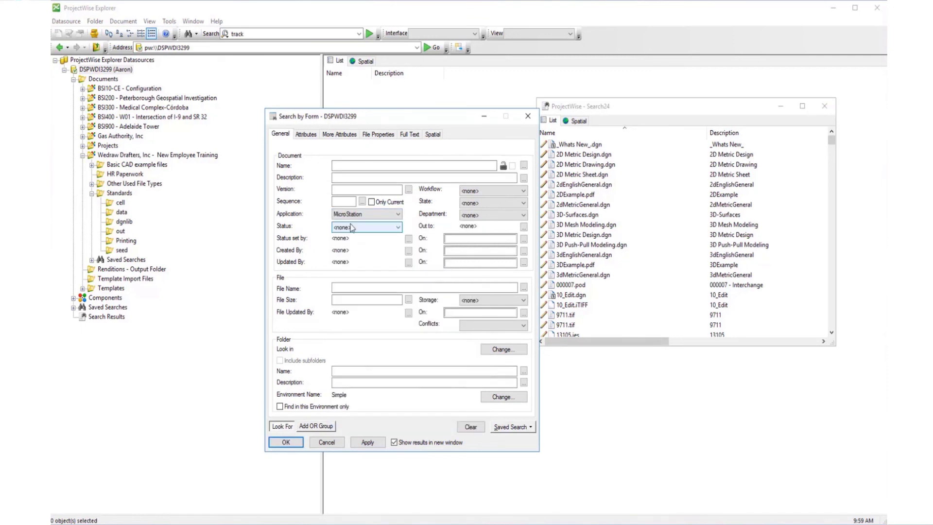
- Add an OR group with Application set to AutoCAD, and run the combined search in a new results window
click(325, 430)
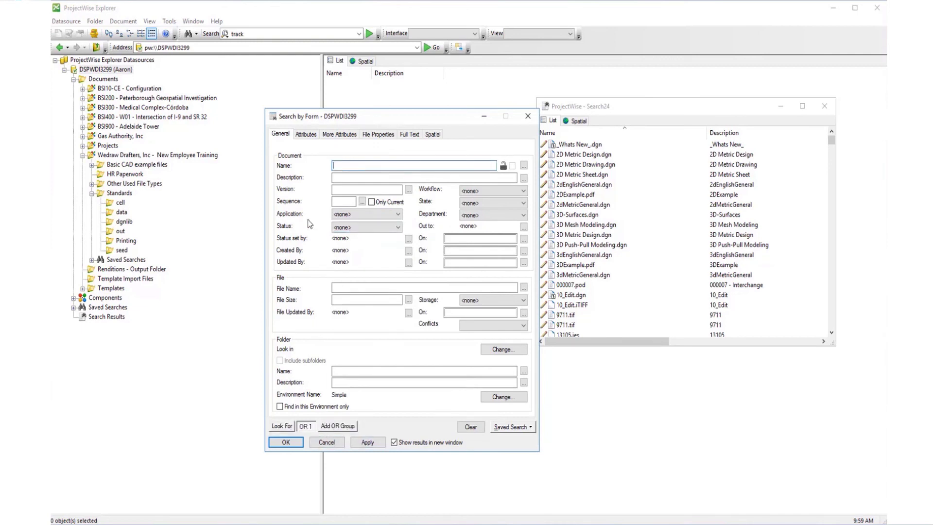
click(376, 213)
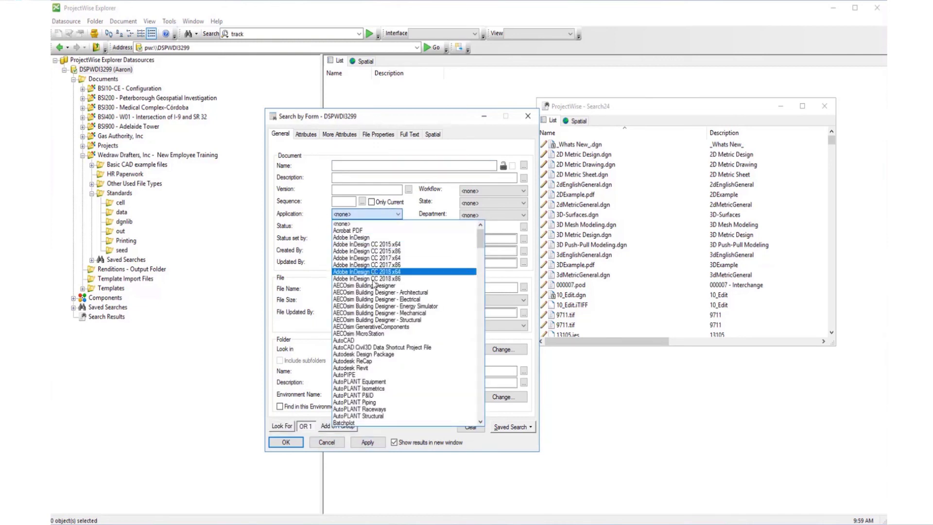
click(371, 341)
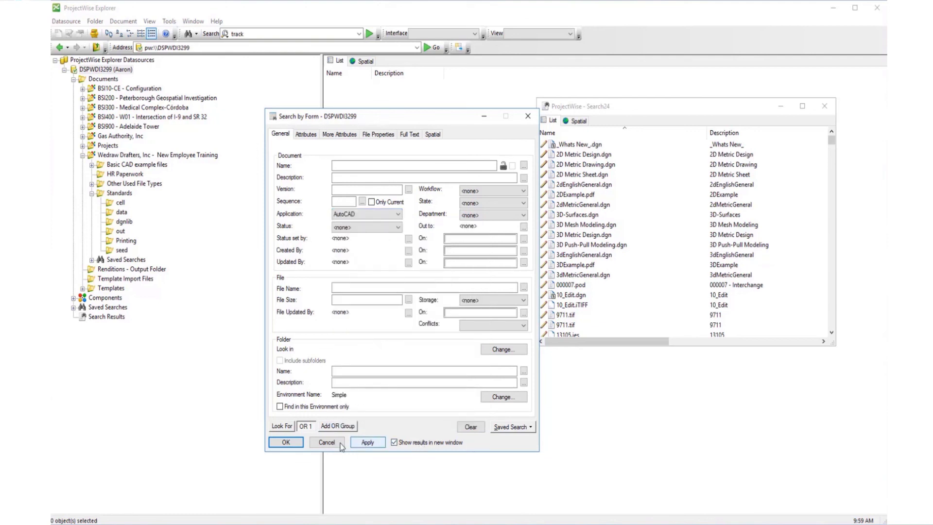
click(367, 442)
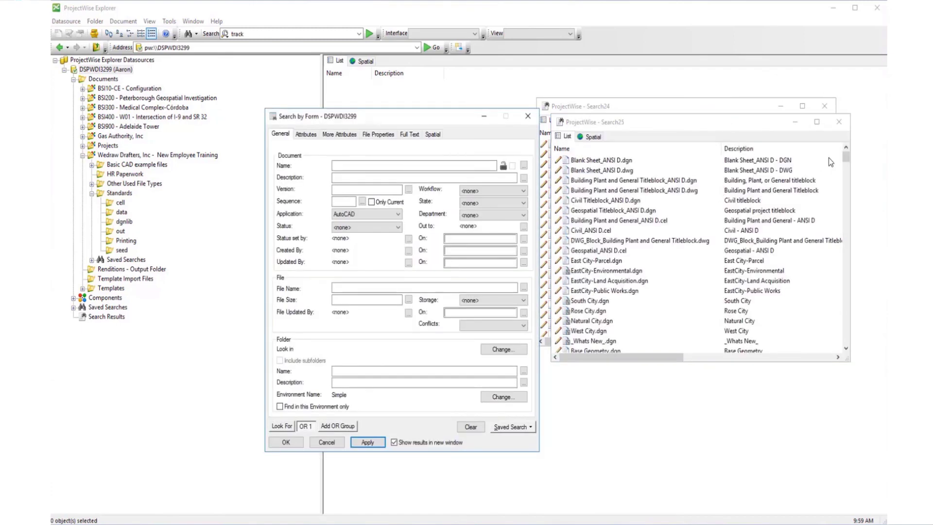
mouse_move(846, 160)
mouse_down()
mouse_move(851, 290)
mouse_move(845, 146)
mouse_up()
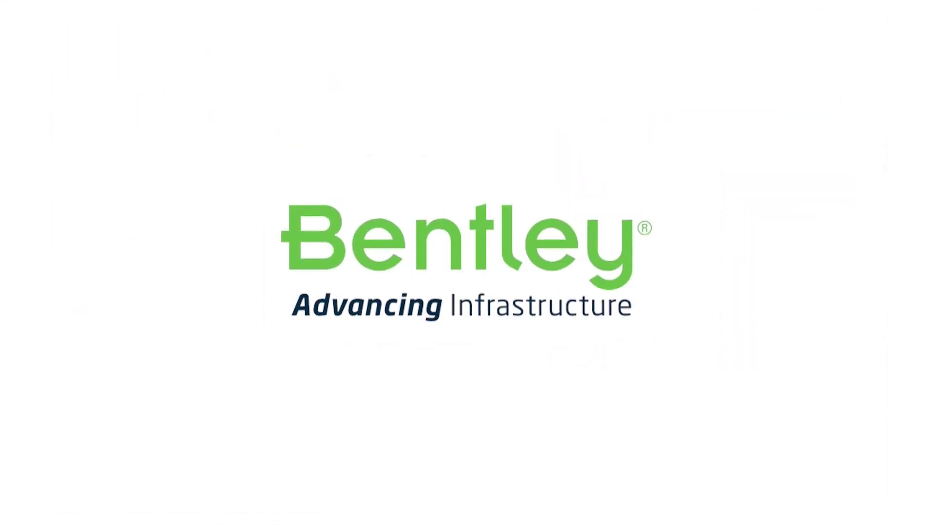